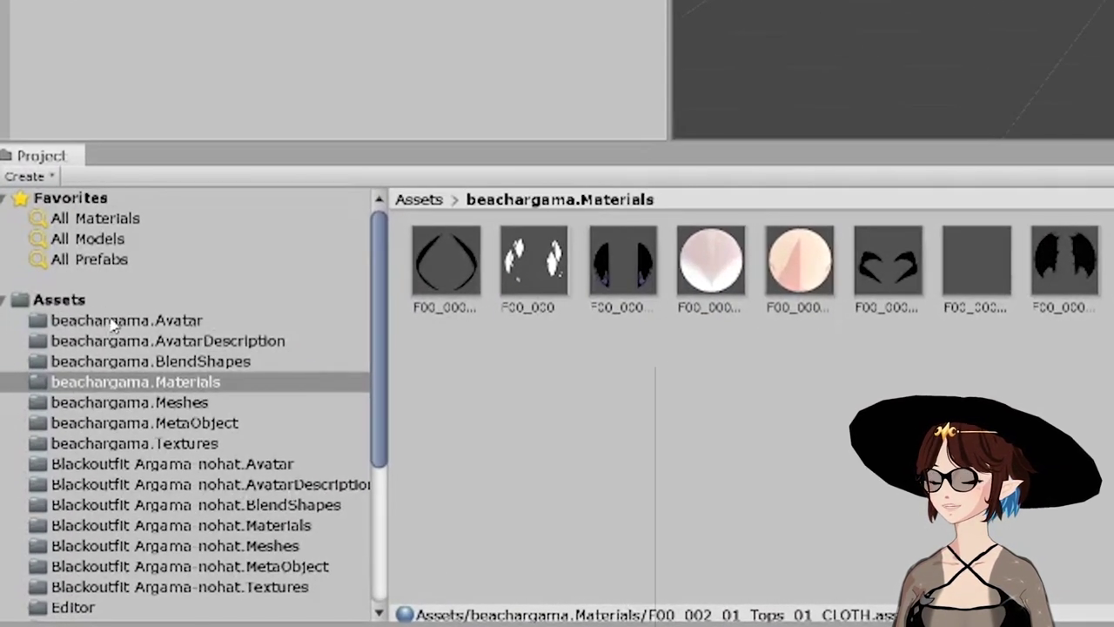
# - Open the beachargama.Materials folder and rotate the F00_002_01_Tops_01_CLOTH material preview to inspect its sparkle texture
pyautogui.click(66, 300)
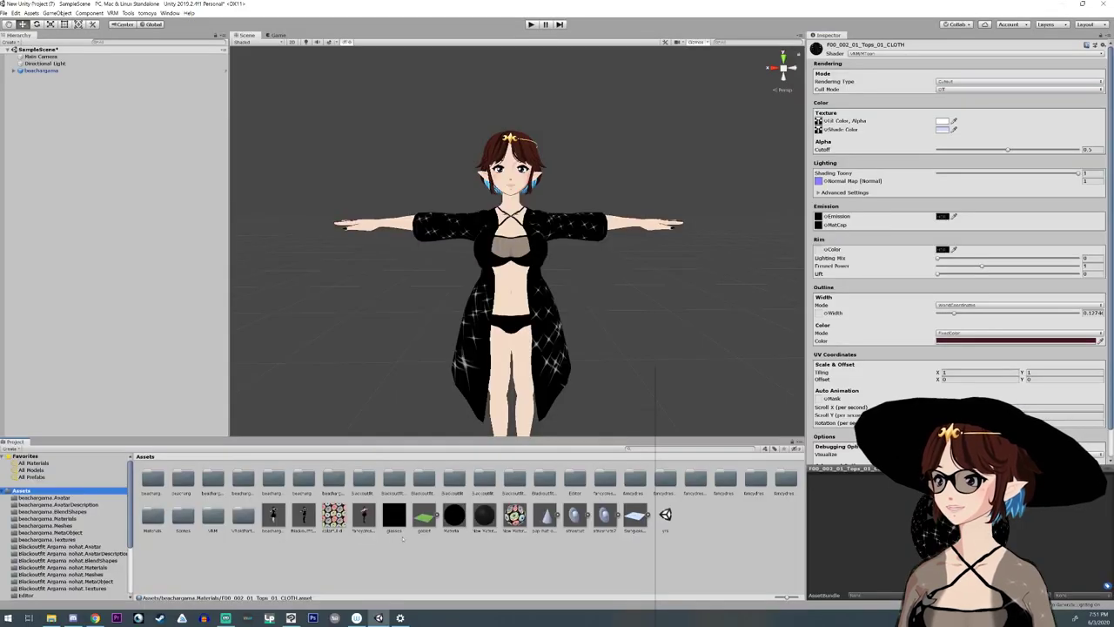
pyautogui.click(61, 517)
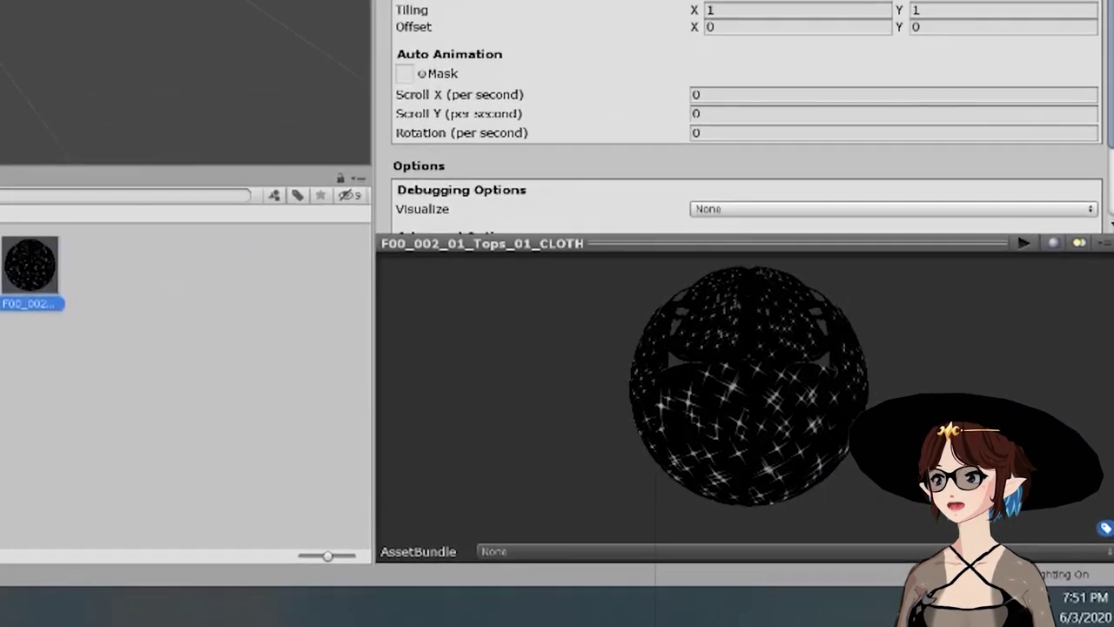
pyautogui.moveTo(926, 509); pyautogui.dragTo(868, 539)
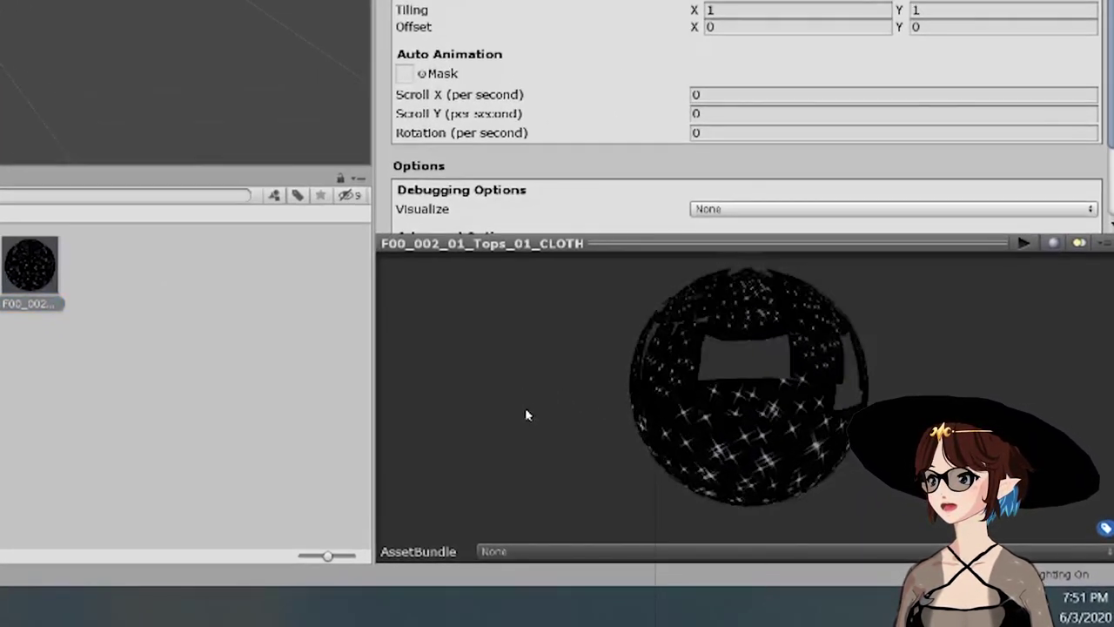
pyautogui.moveTo(526, 415); pyautogui.dragTo(598, 402)
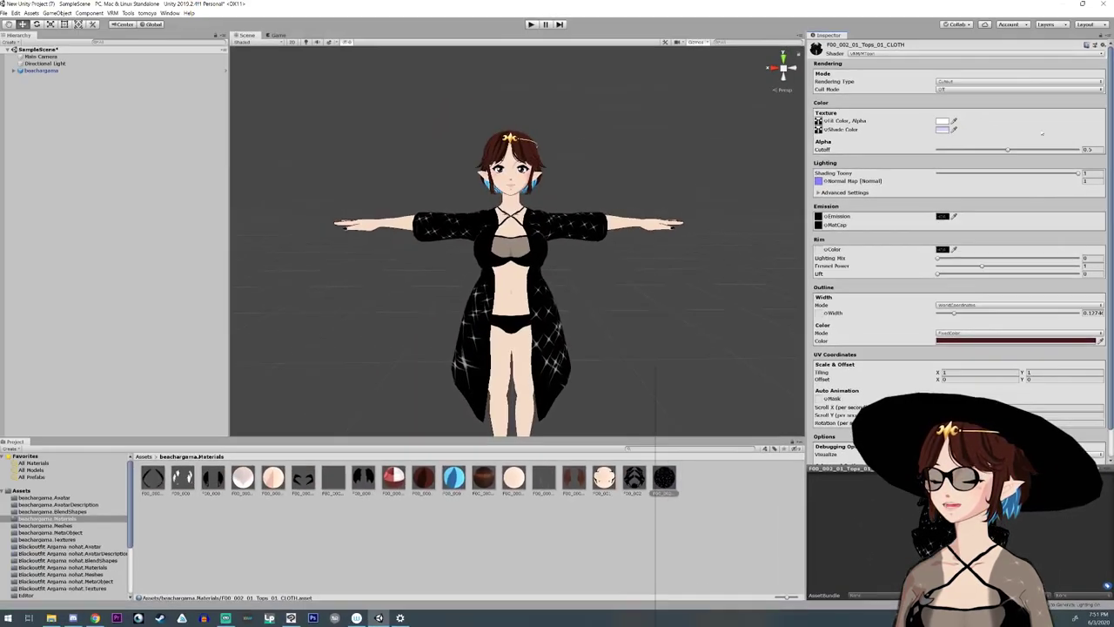
# - Try the Transparent rendering type on the F00_002_01_Tops_01_CLOTH material, and set it back to Cutout
pyautogui.click(998, 83)
pyautogui.click(972, 108)
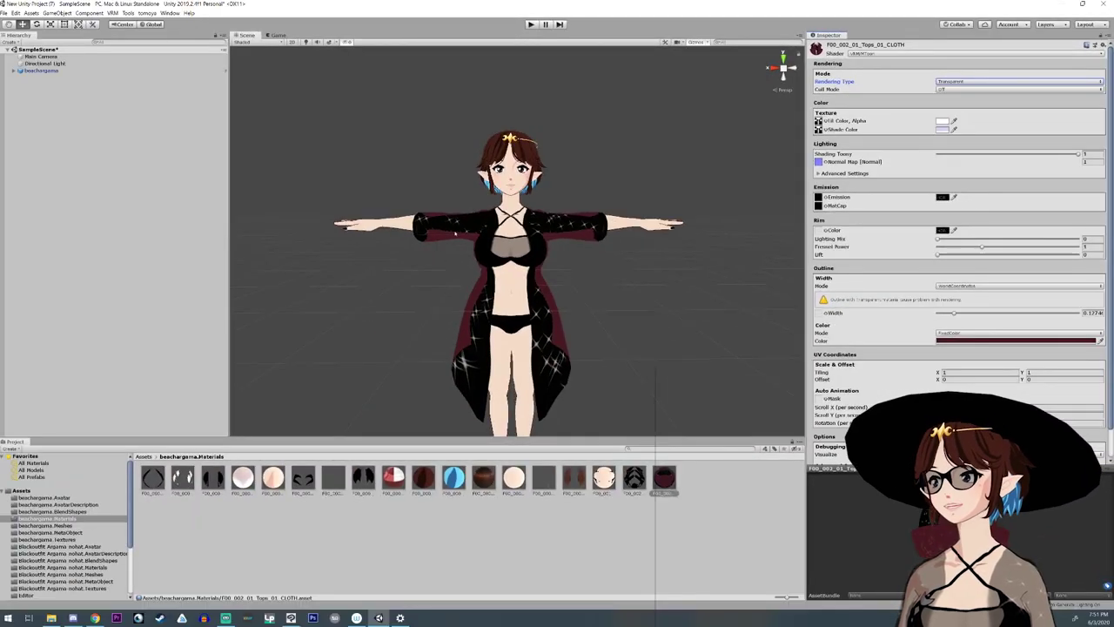
pyautogui.click(980, 82)
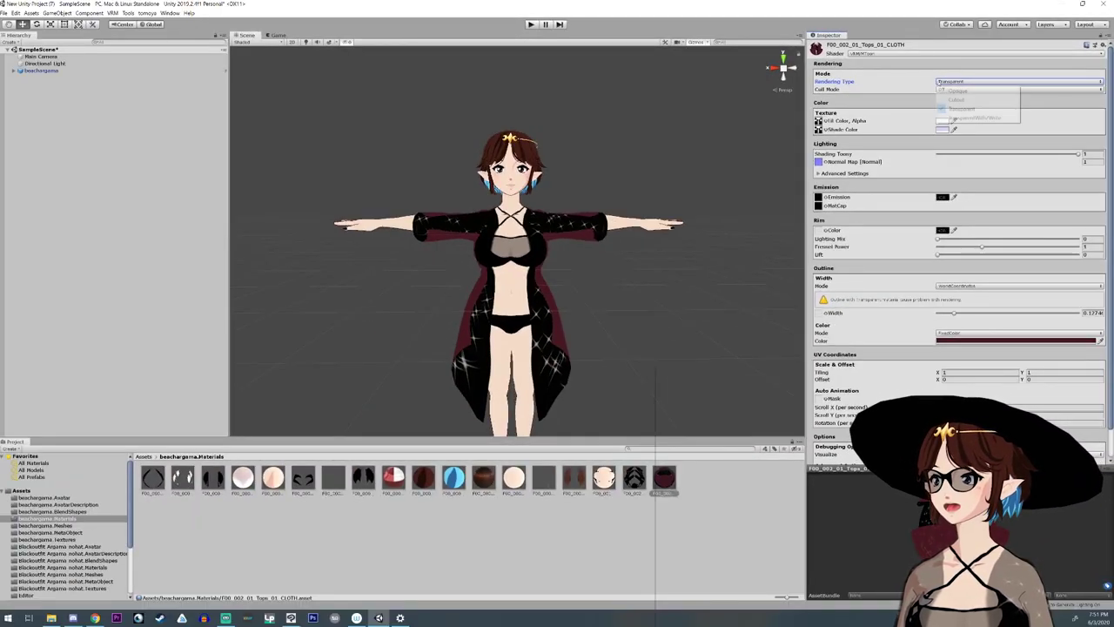
pyautogui.click(956, 100)
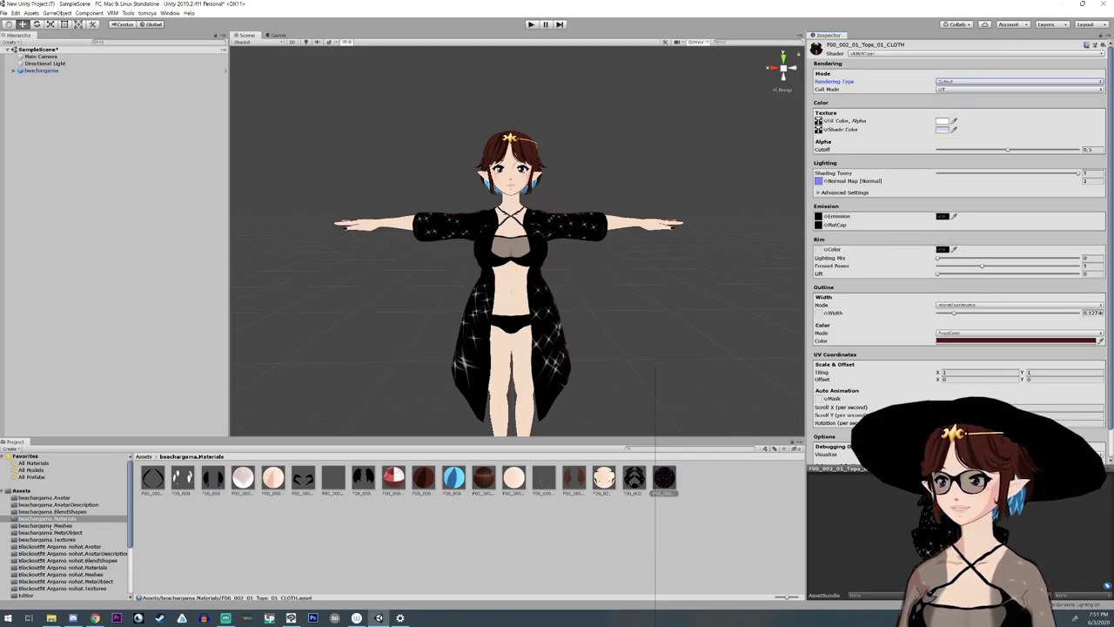
# - From the beachargama.Textures folder, show the files in Explorer and open F00_002_01_Tops_01.png in Clip Studio Paint, maximized
pyautogui.click(52, 539)
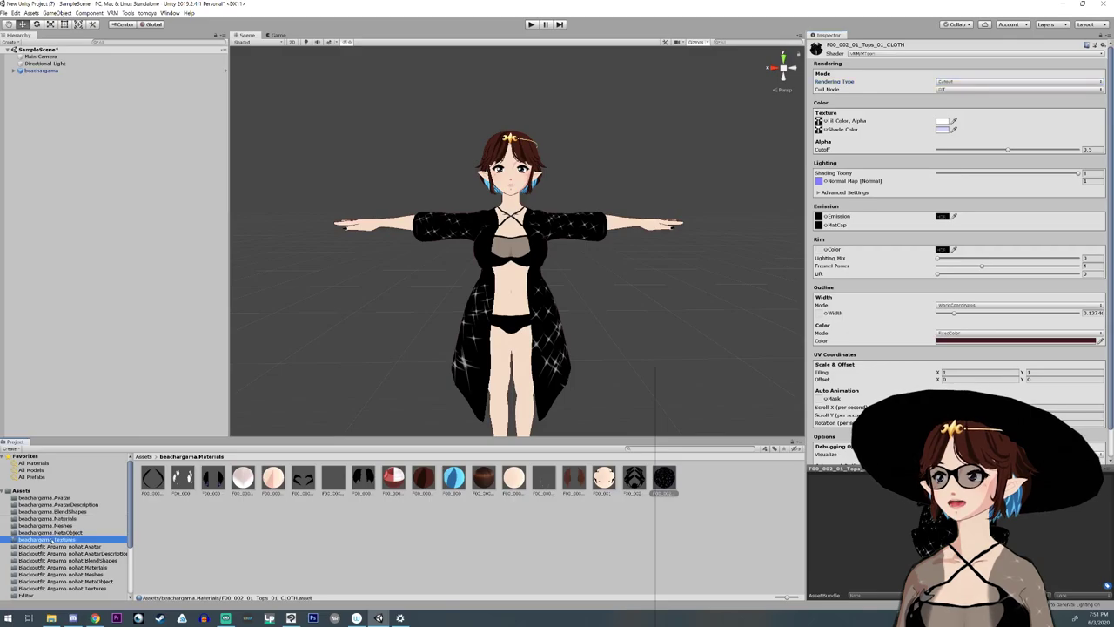
pyautogui.rightClick(756, 478)
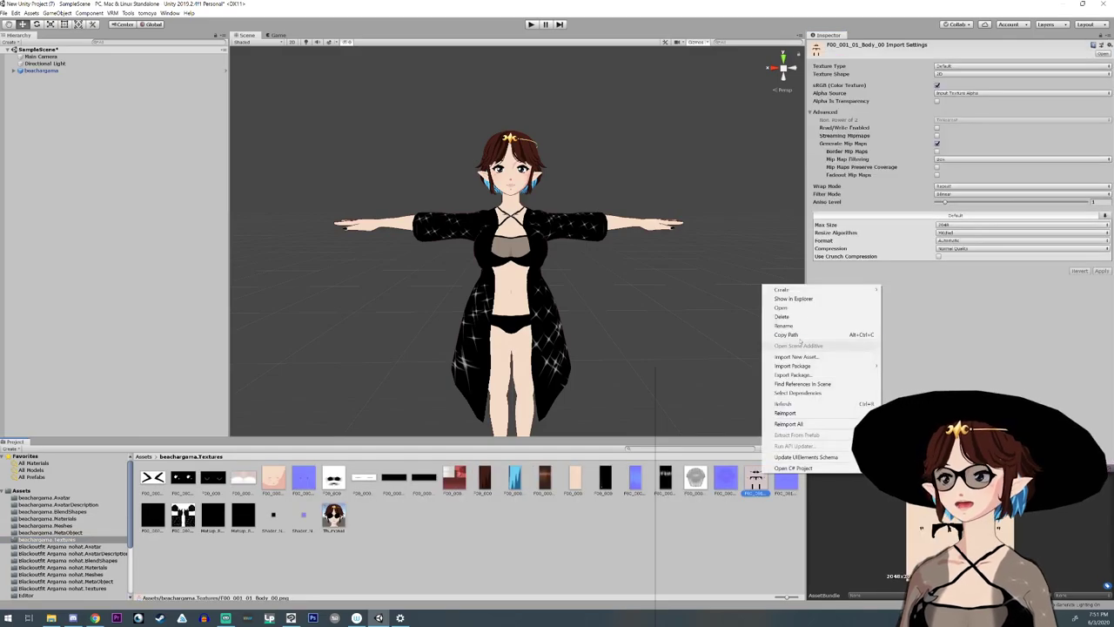
pyautogui.click(810, 297)
pyautogui.click(582, 296)
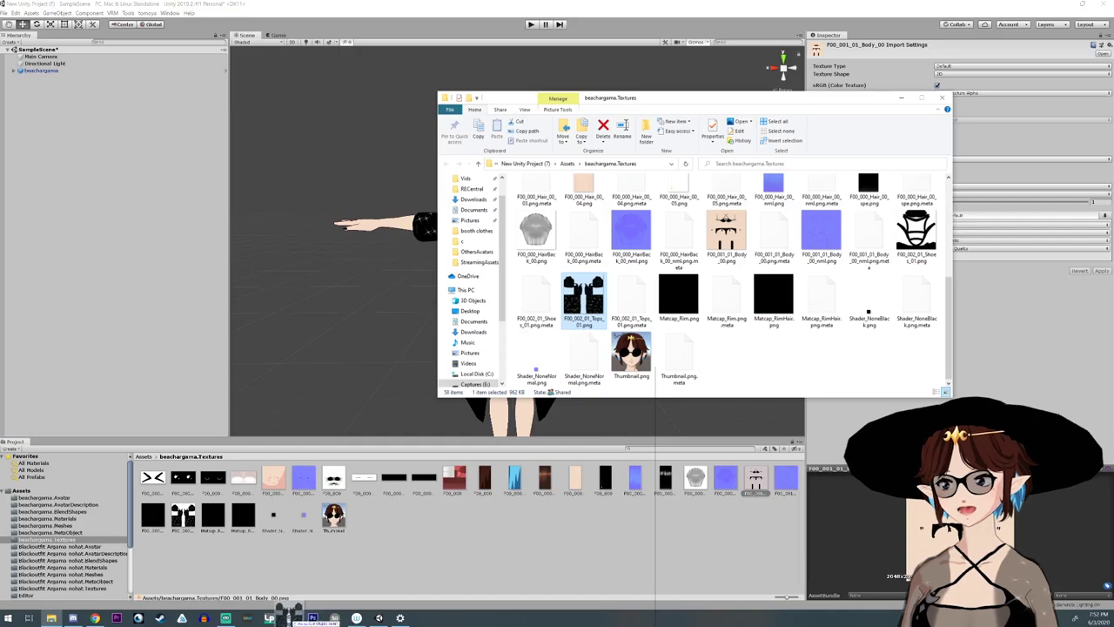
pyautogui.click(291, 617)
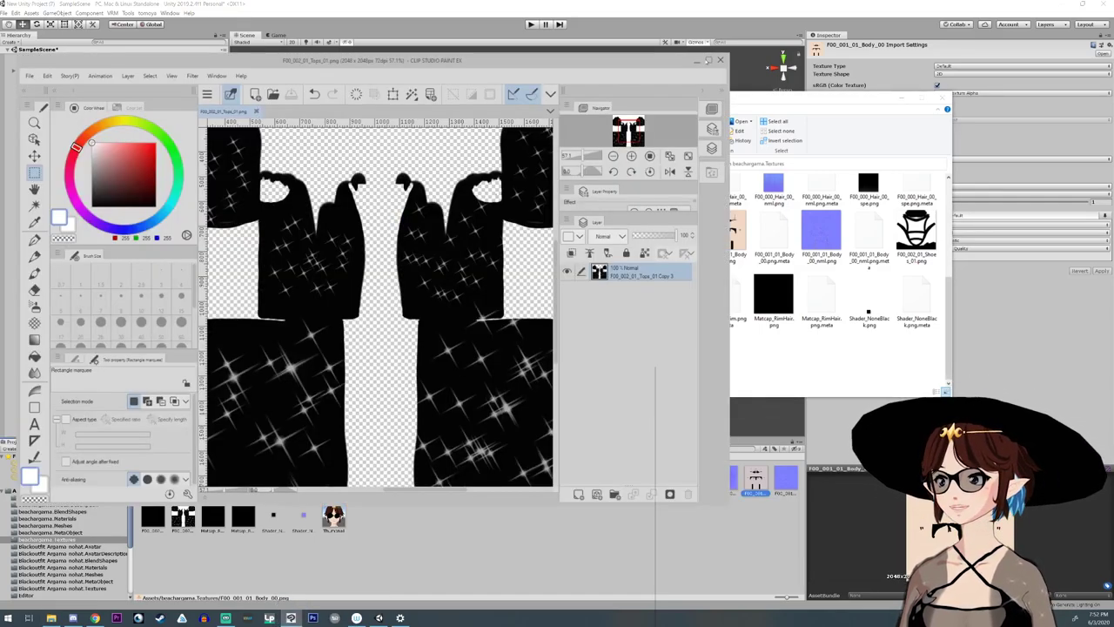
pyautogui.click(708, 60)
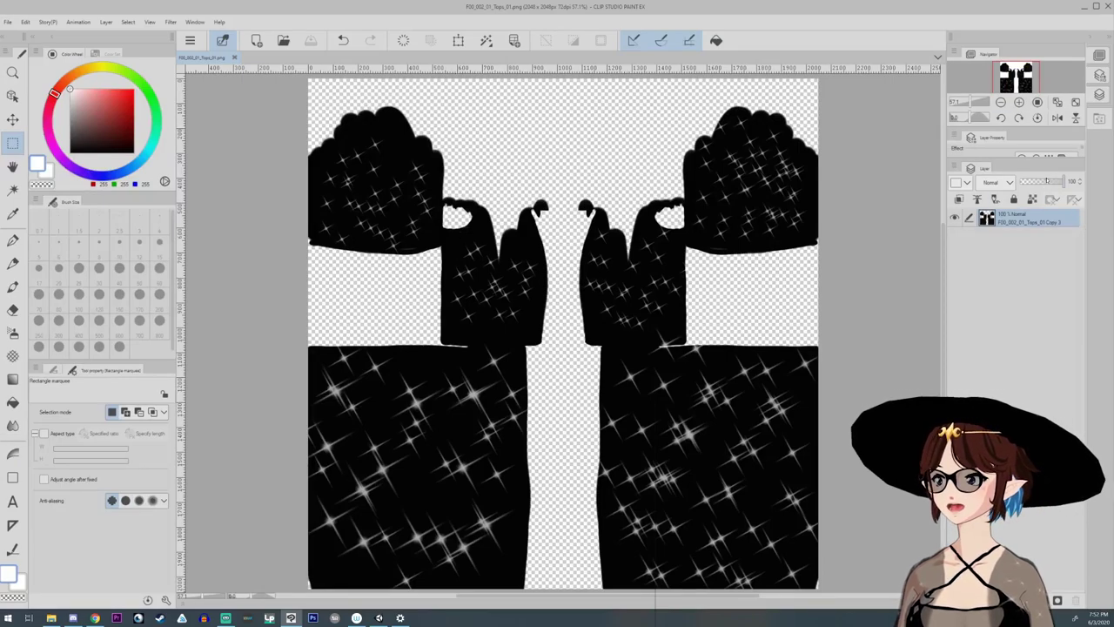
# - Lower the coat texture layer's opacity to about 78% and save it over F00_002_01_Tops_01.png
pyautogui.moveTo(1064, 181); pyautogui.dragTo(1060, 181)
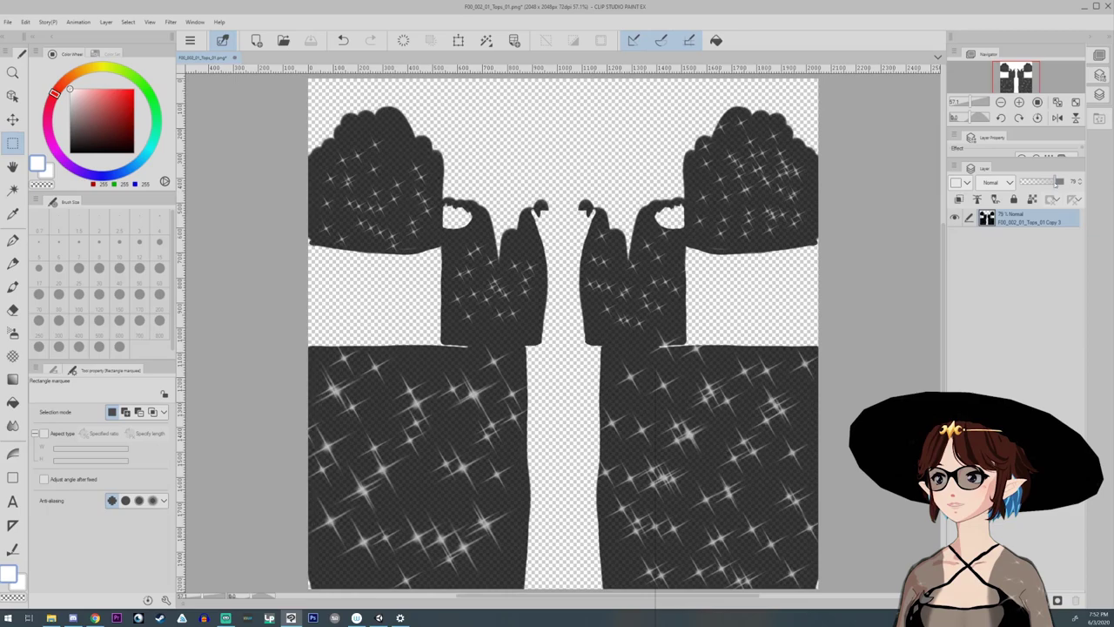
pyautogui.click(312, 40)
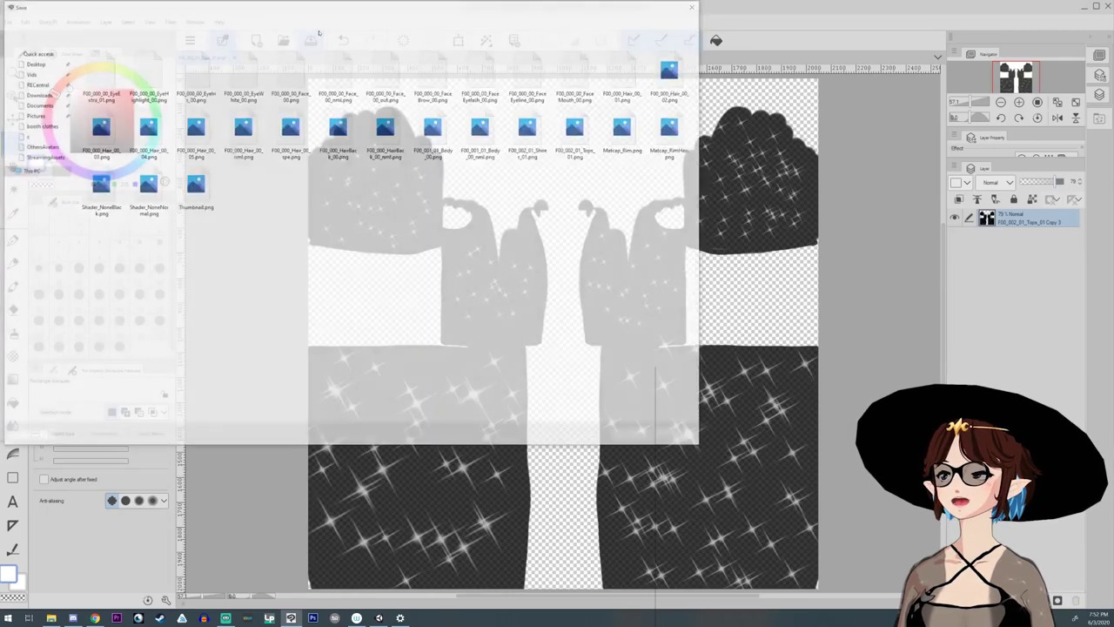
pyautogui.click(635, 437)
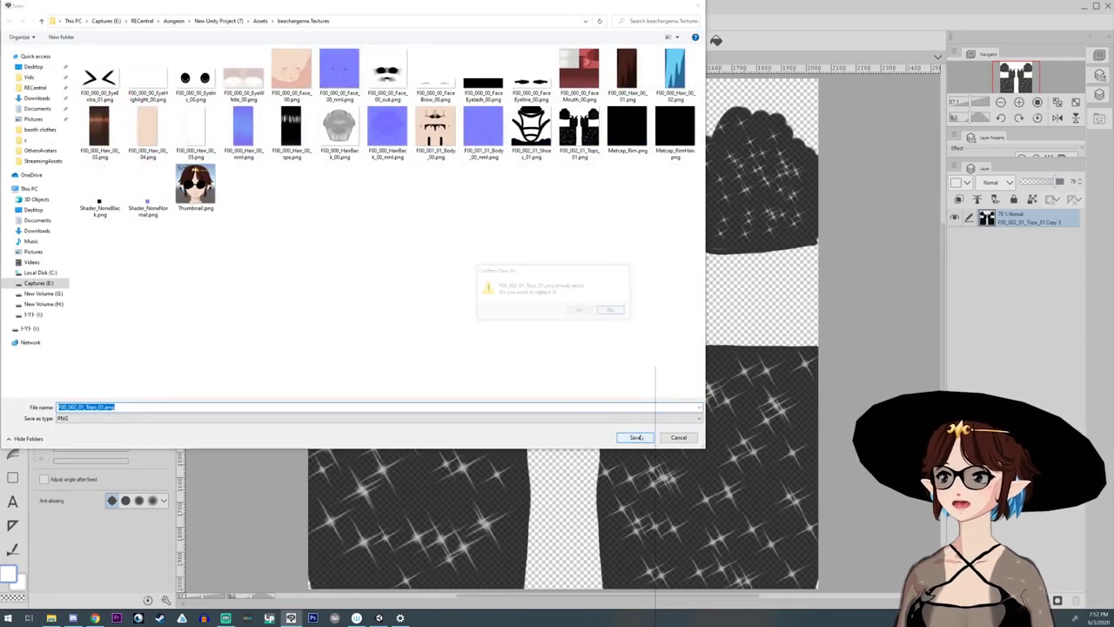
pyautogui.click(581, 309)
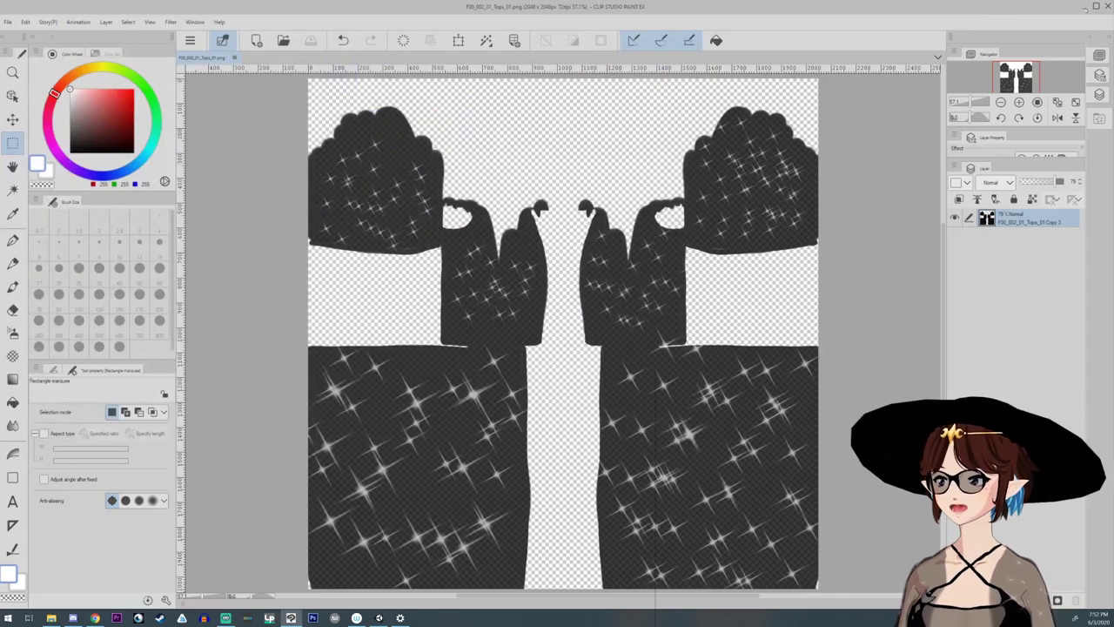
# - Switch back to Unity and set the rendering type of the F00_002_01_Tops_01_CLOTH material to TransparentWithZWrite
pyautogui.click(1085, 8)
pyautogui.click(727, 8)
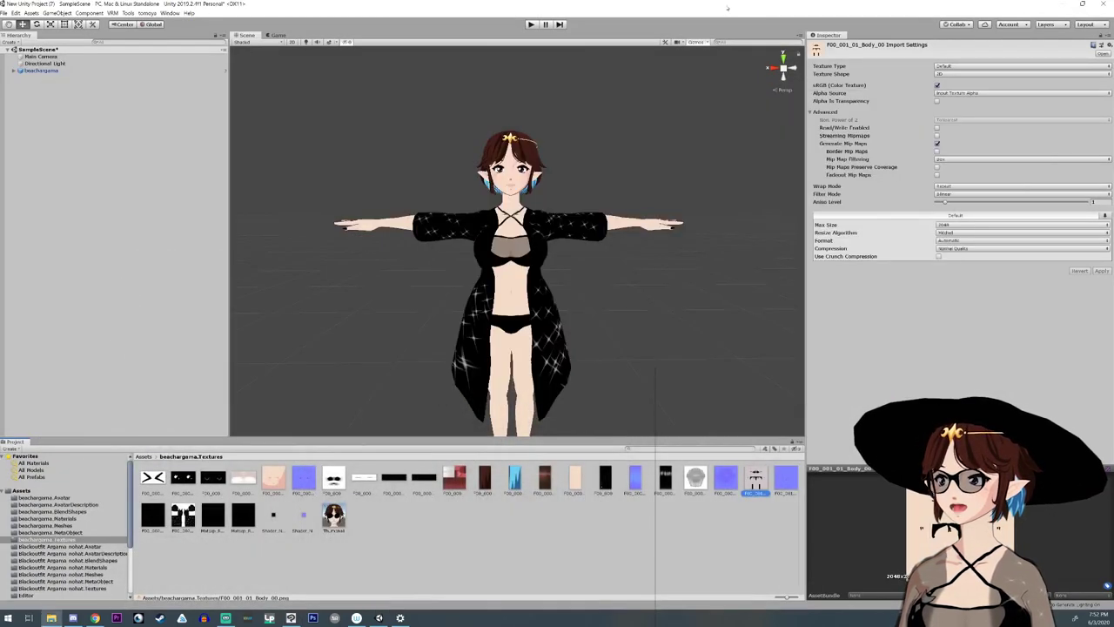
pyautogui.click(67, 519)
pyautogui.click(664, 477)
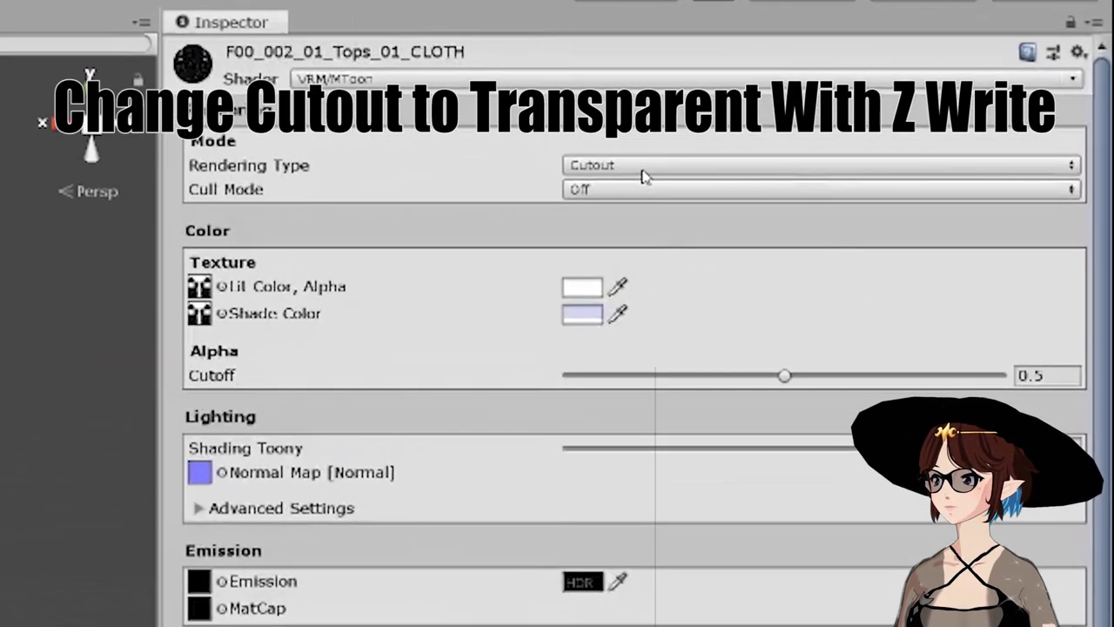
pyautogui.click(962, 84)
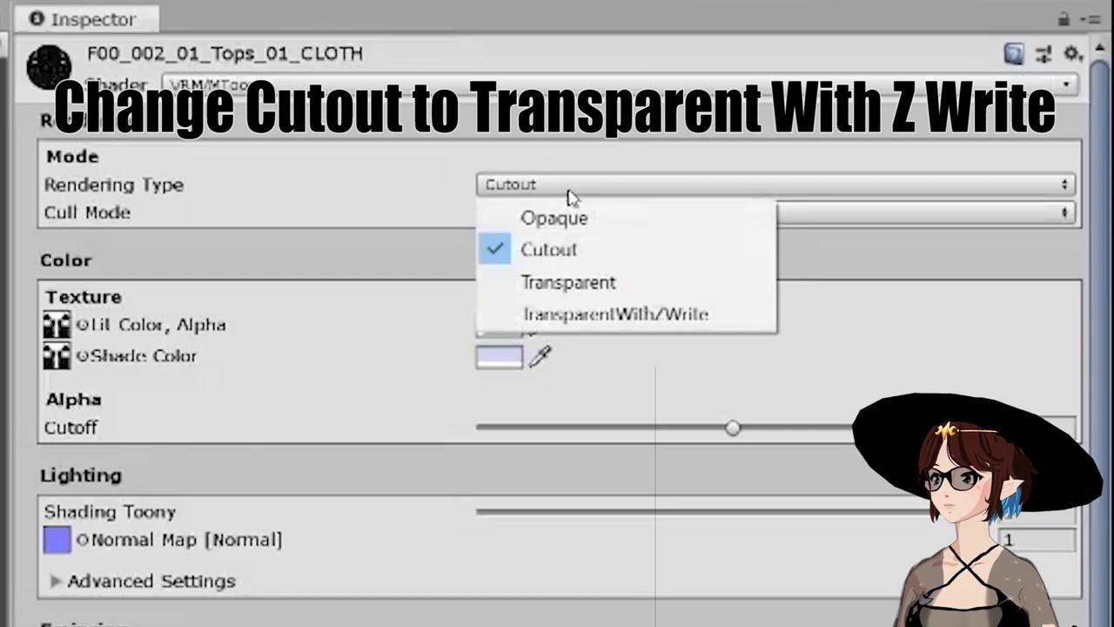
pyautogui.click(577, 316)
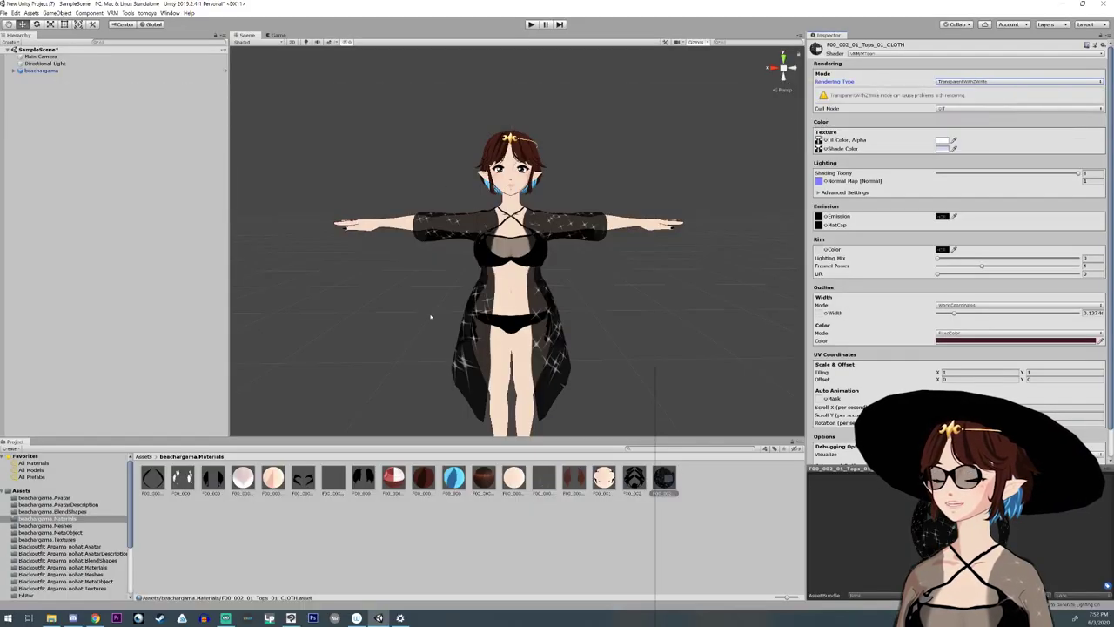
pyautogui.scroll(5, 501, 318)
pyautogui.scroll(-3, 522, 319)
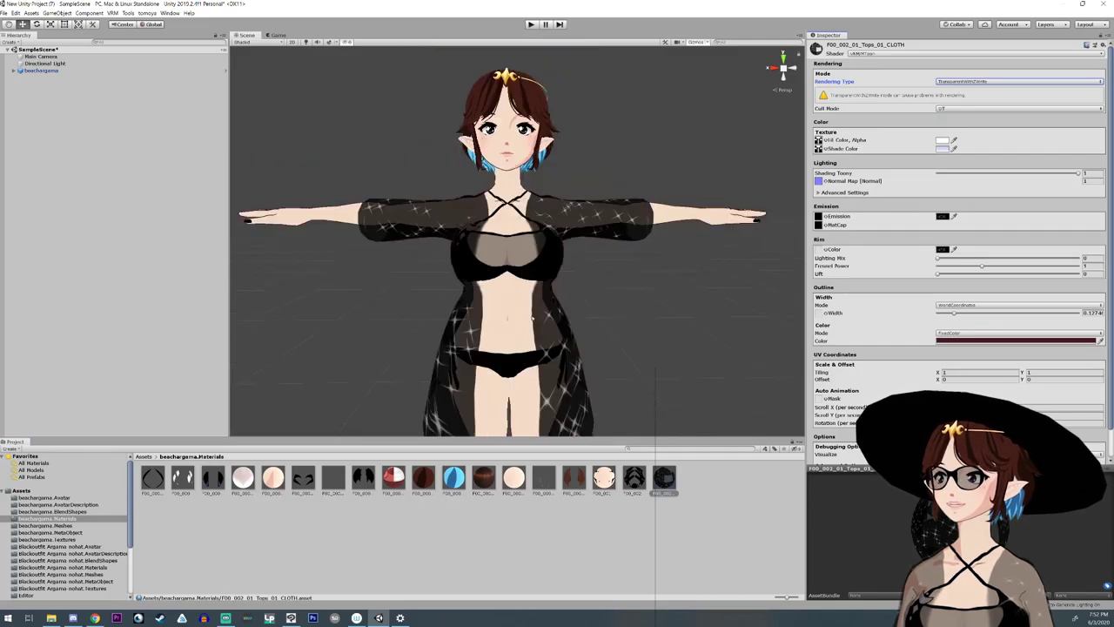
pyautogui.click(991, 81)
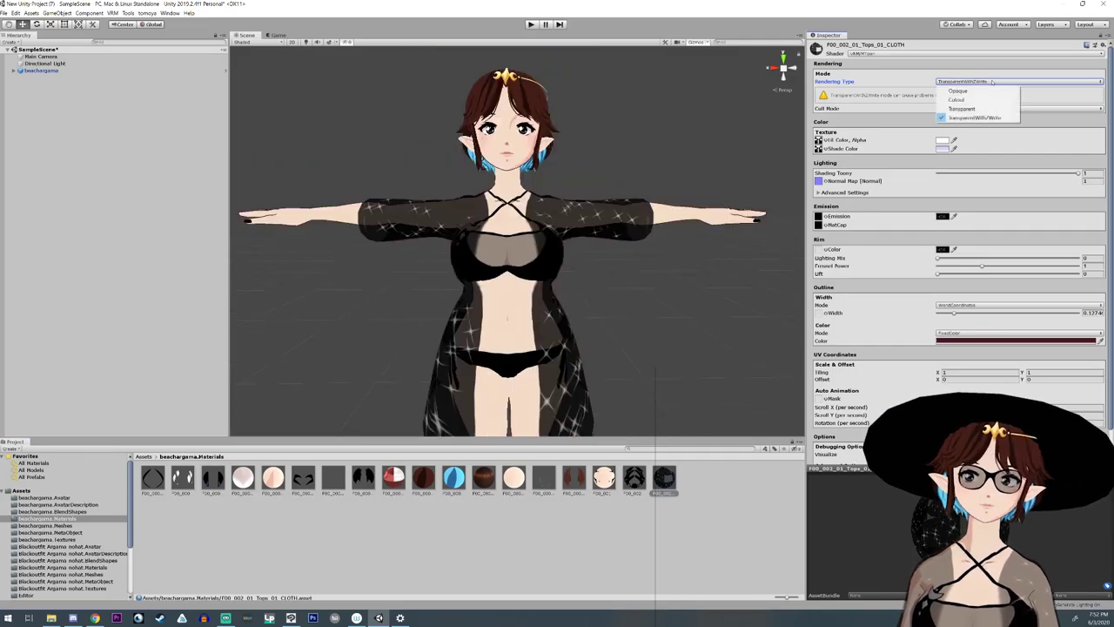
# - In Clip Studio Paint, undo the whole-layer opacity change, make only the coat's lower section semi-transparent on its own layer, merge it down and save
pyautogui.click(291, 618)
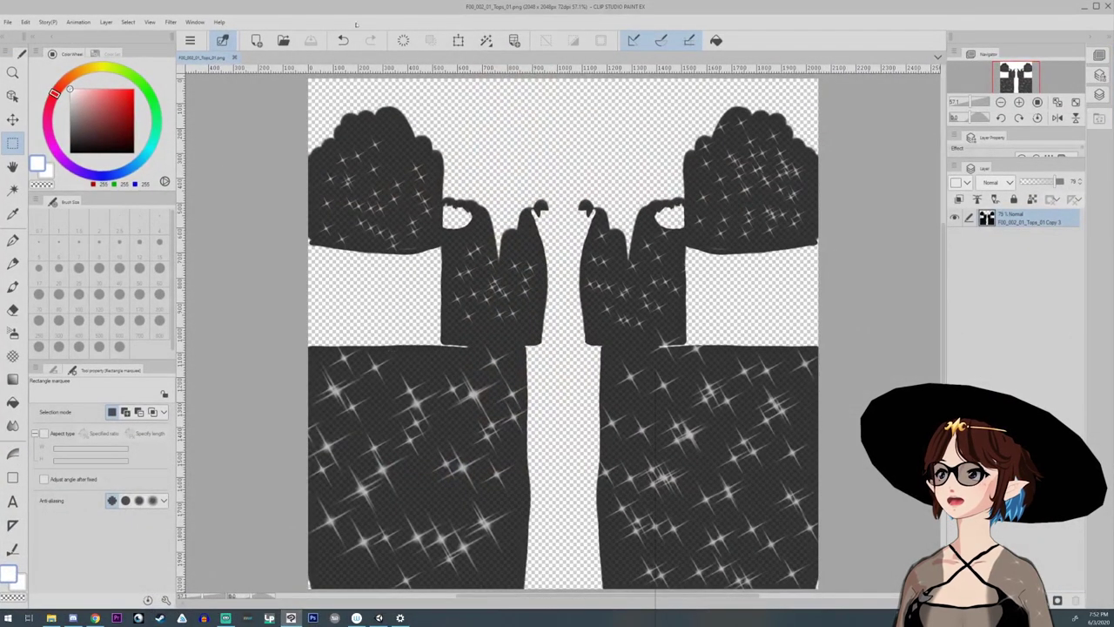
pyautogui.click(343, 40)
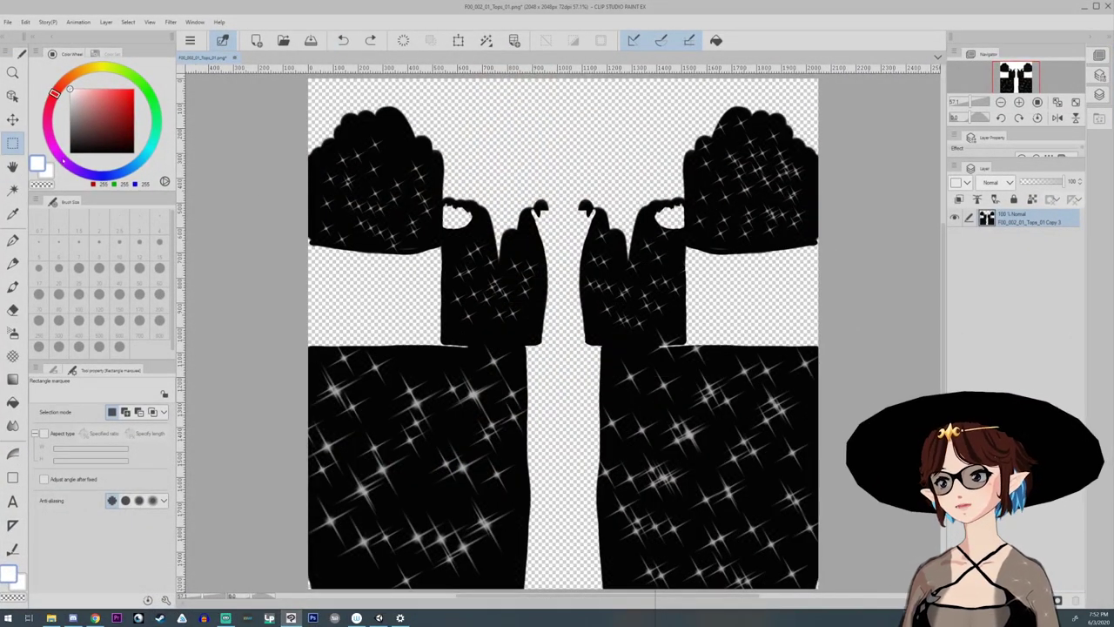
pyautogui.scroll(-2, 281, 562)
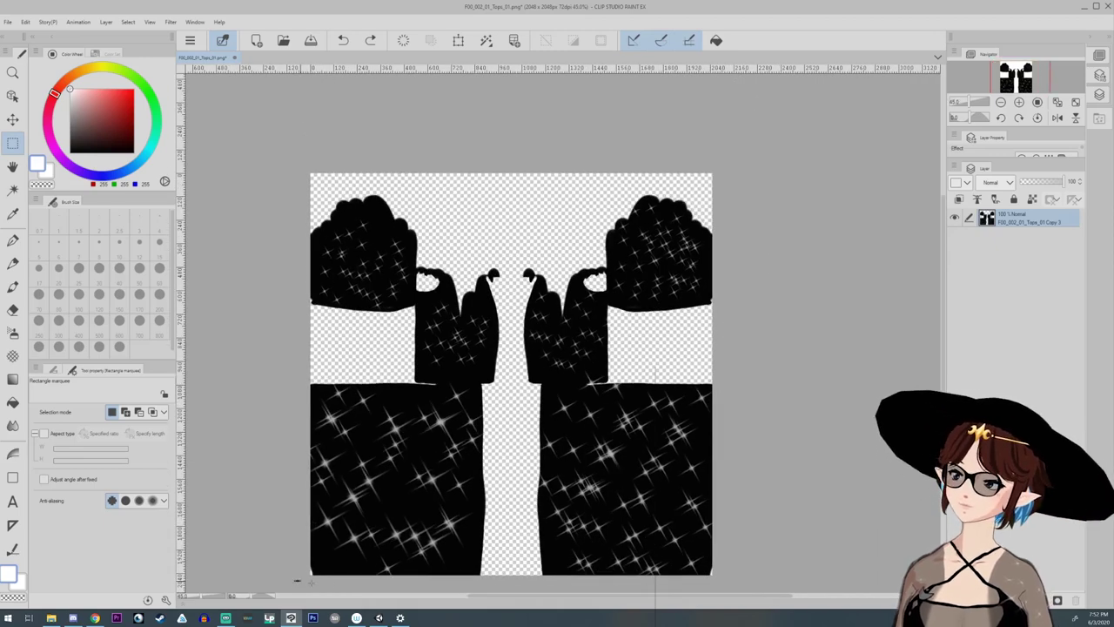
pyautogui.moveTo(299, 570); pyautogui.dragTo(800, 456)
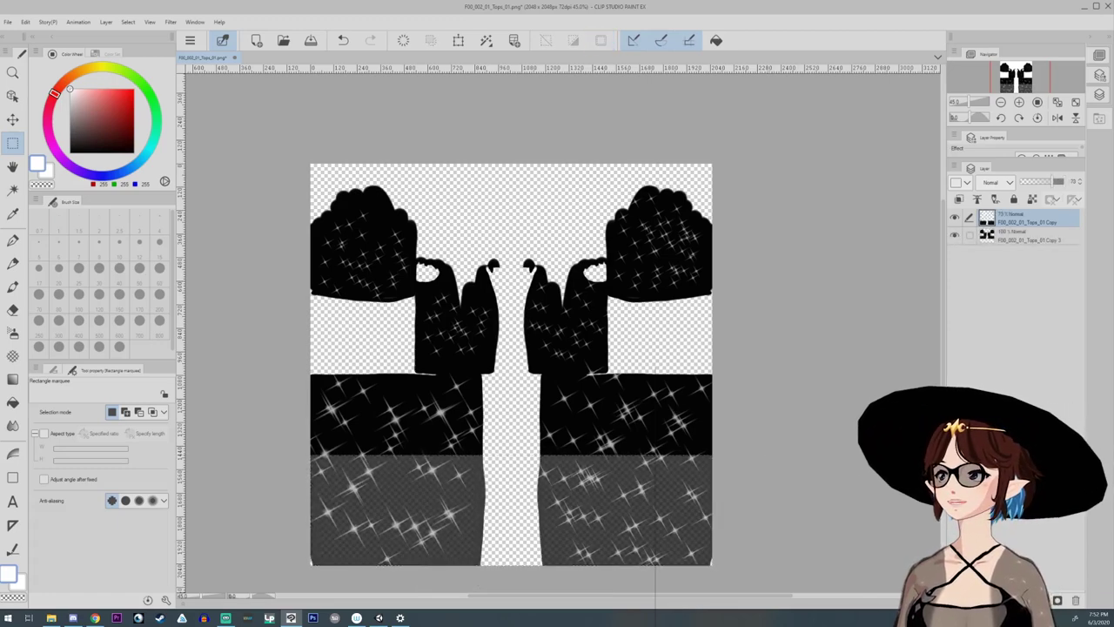
pyautogui.hotkey('ctrl', 'e')
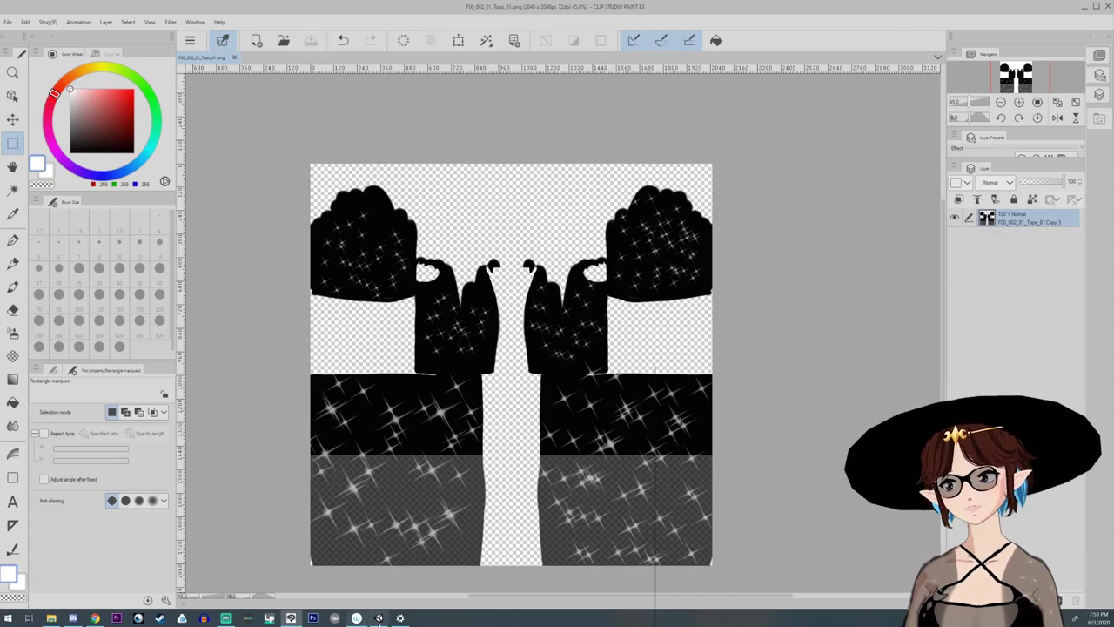
# - Return to Unity and examine the coat's semi-transparent lower section on the avatar from several angles
pyautogui.click(379, 618)
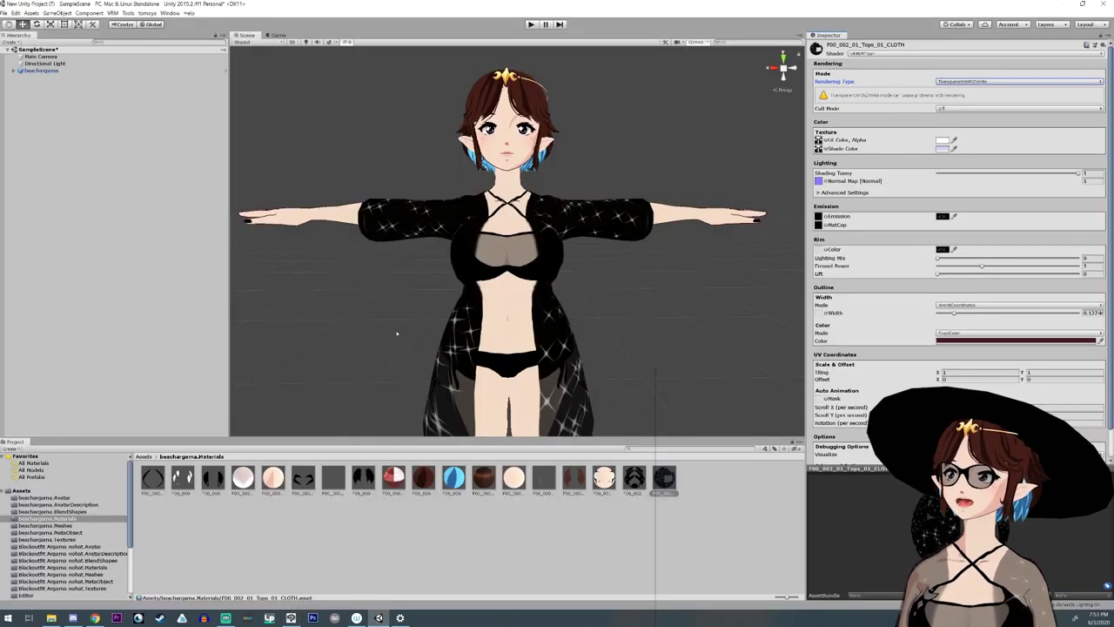
pyautogui.scroll(-3, 400, 335)
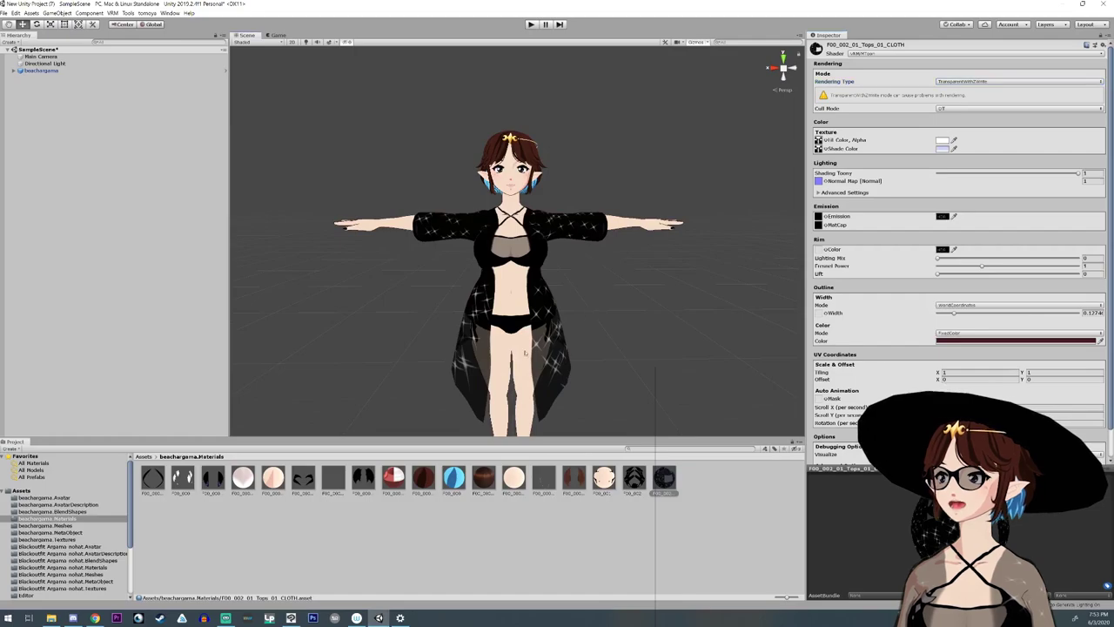
pyautogui.moveTo(492, 364); pyautogui.dragTo(366, 342, button='middle')
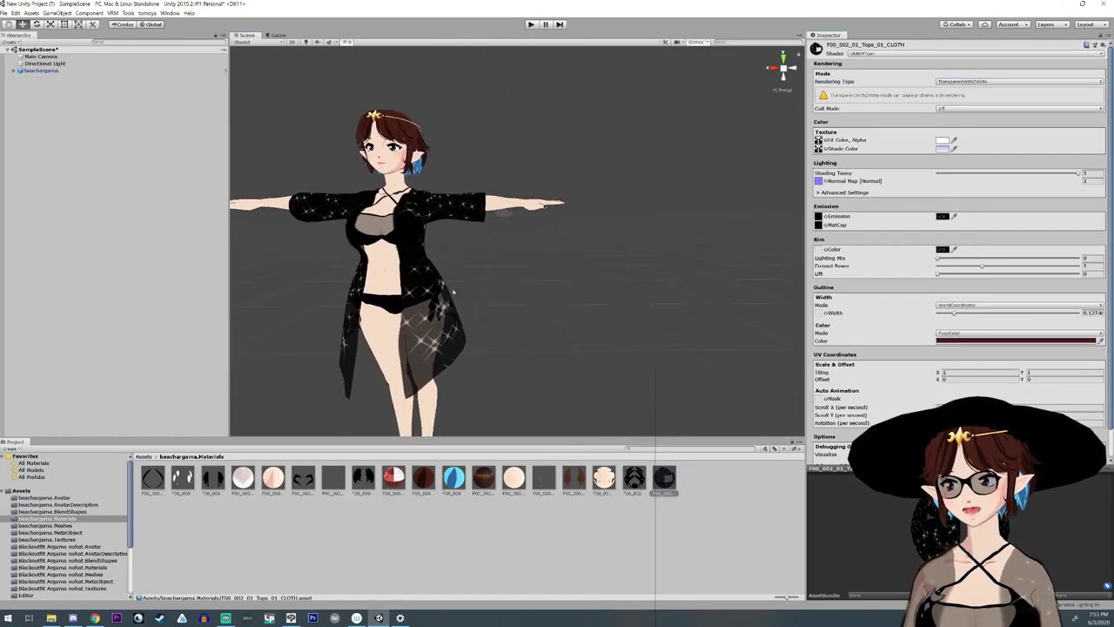
pyautogui.moveTo(453, 223); pyautogui.dragTo(479, 220, button='right')
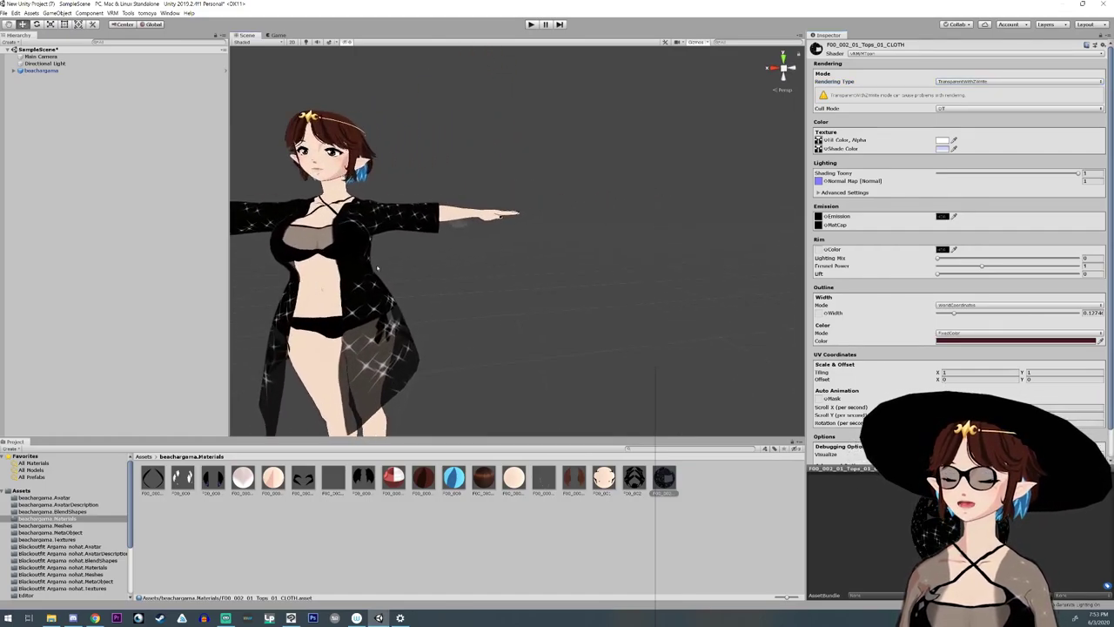
pyautogui.moveTo(265, 207); pyautogui.dragTo(425, 280, button='middle')
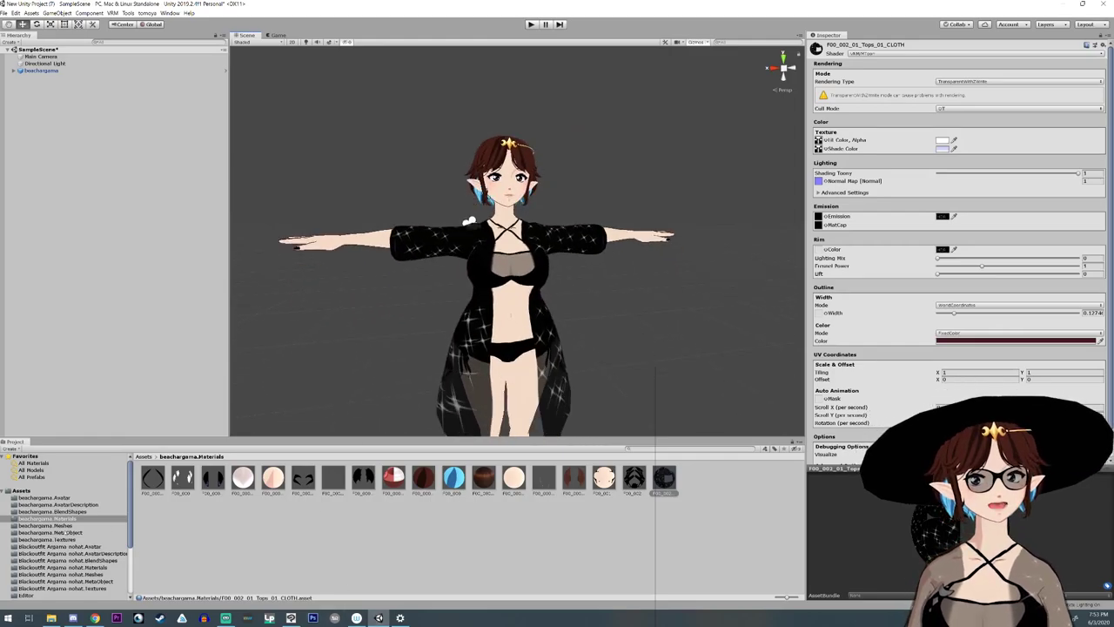
# - Open the beachargama.Textures folder and examine the avatar's chest straps and gold hair ornament up close
pyautogui.click(63, 540)
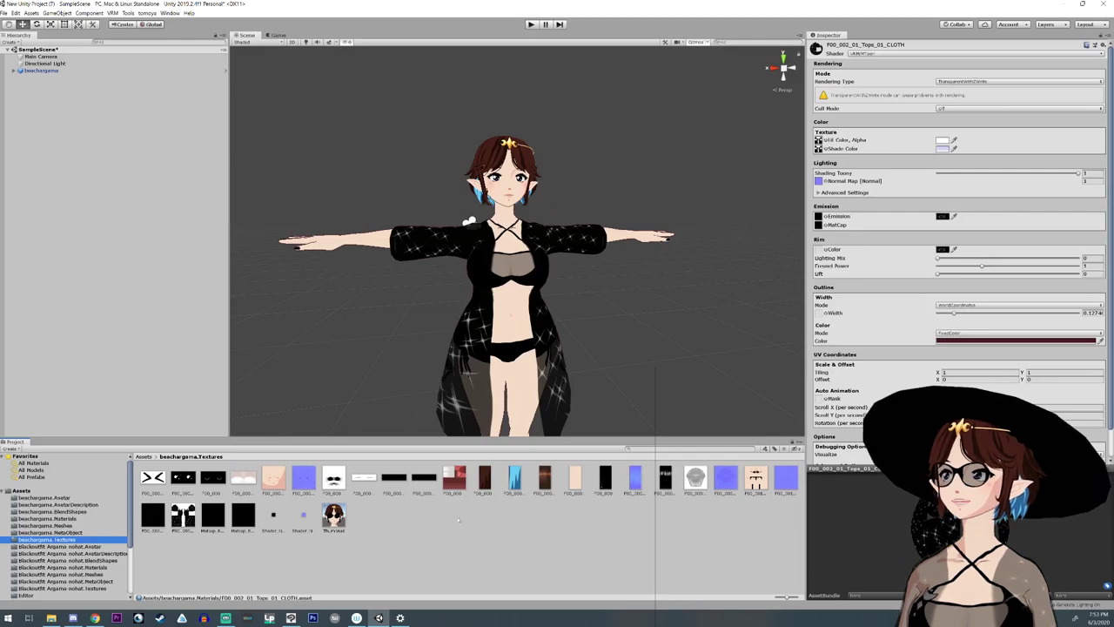
pyautogui.scroll(8, 487, 261)
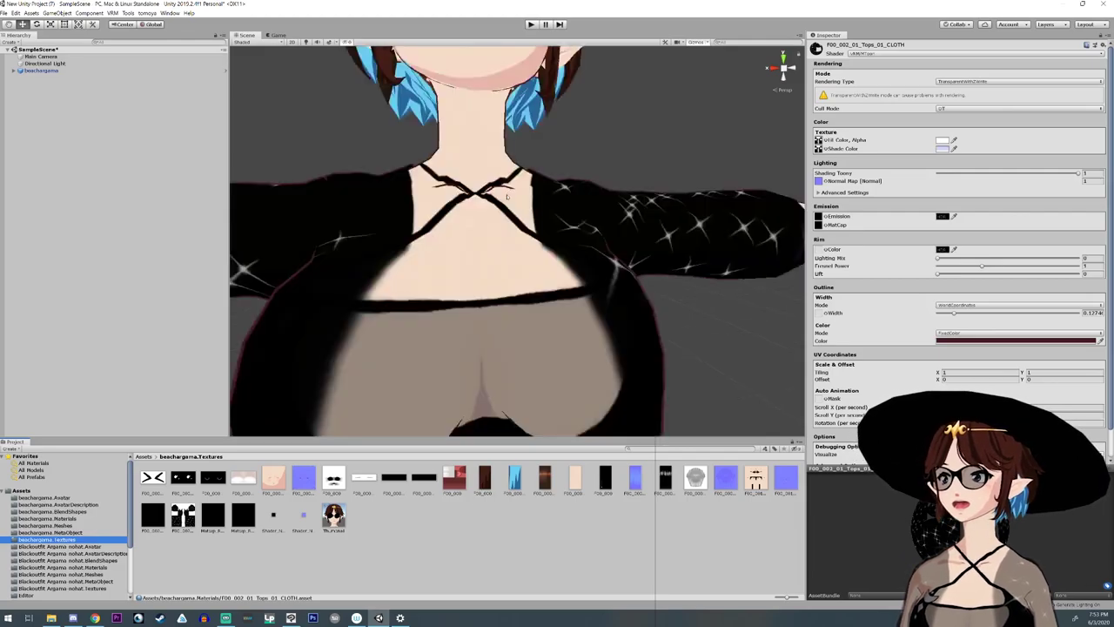
pyautogui.scroll(-5, 487, 261)
pyautogui.moveTo(492, 300); pyautogui.dragTo(468, 266, button='right')
pyautogui.scroll(4, 468, 266)
pyautogui.keyDown('alt'); pyautogui.moveTo(468, 265); pyautogui.dragTo(439, 283); pyautogui.keyUp('alt')
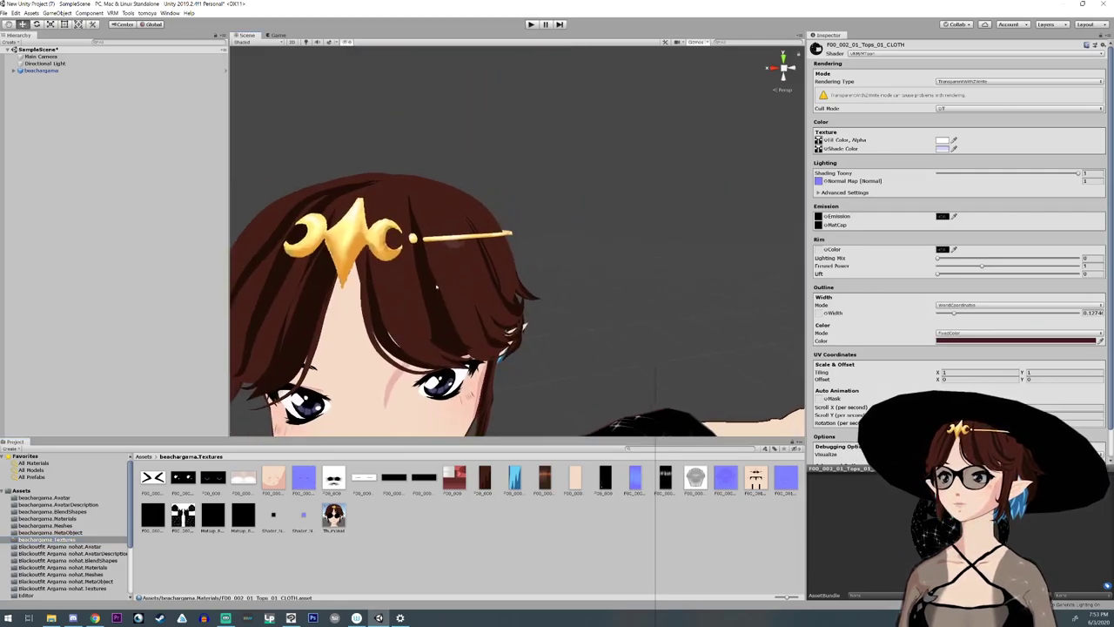
# - Locate the F00_000_Hair_00_01 texture's PNG in its folder on disk and open it in Clip Studio Paint
pyautogui.moveTo(439, 283); pyautogui.dragTo(484, 202, button='middle')
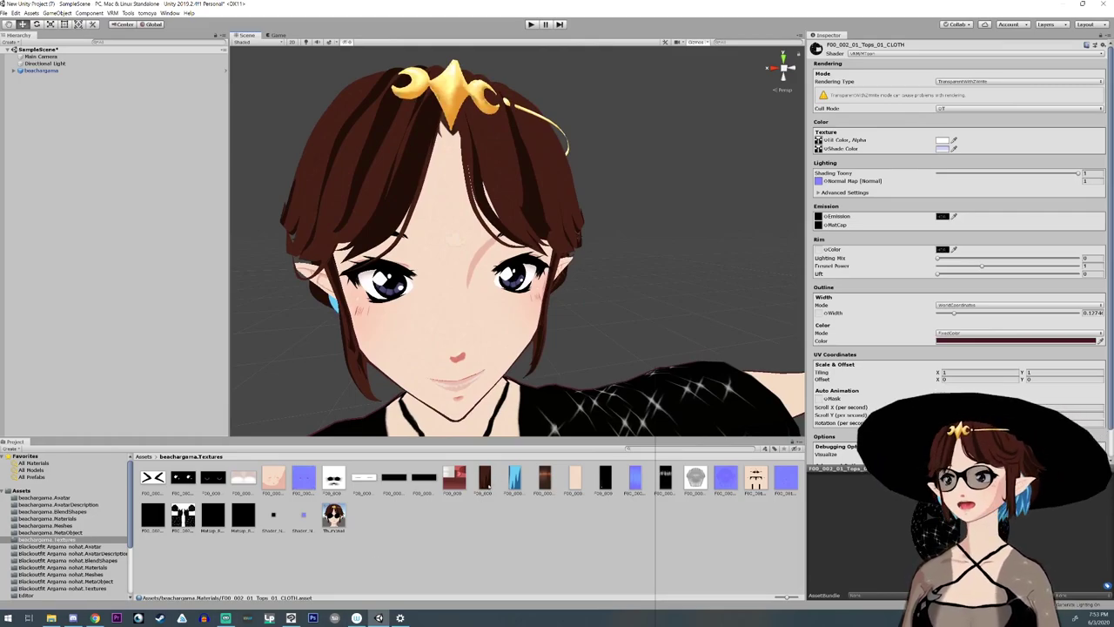
pyautogui.rightClick(484, 477)
pyautogui.click(522, 299)
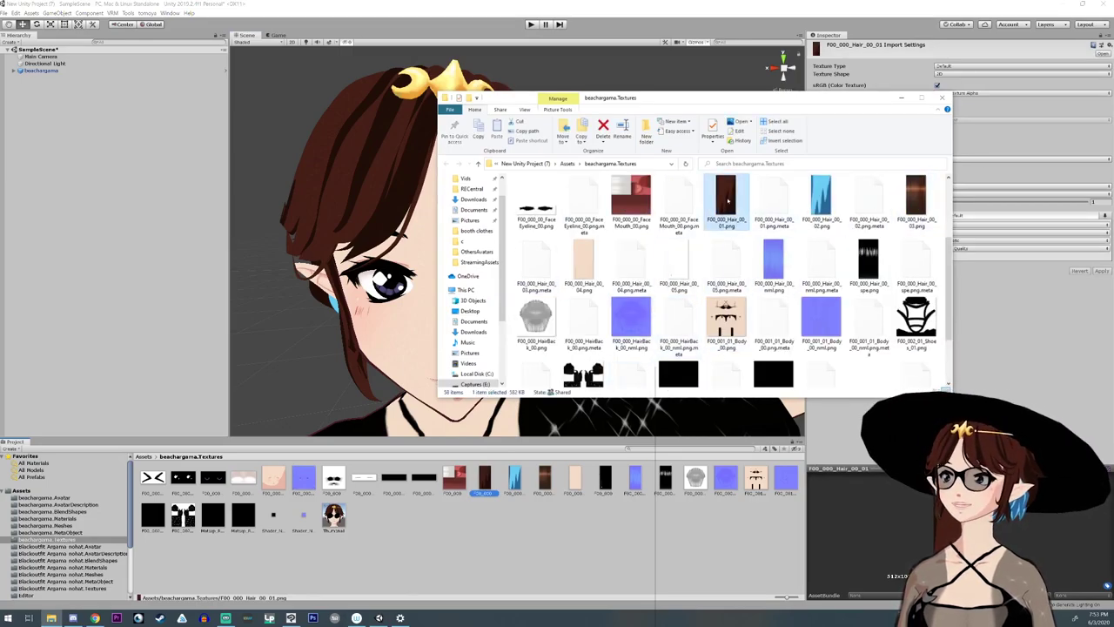
pyautogui.moveTo(727, 201); pyautogui.dragTo(432, 351)
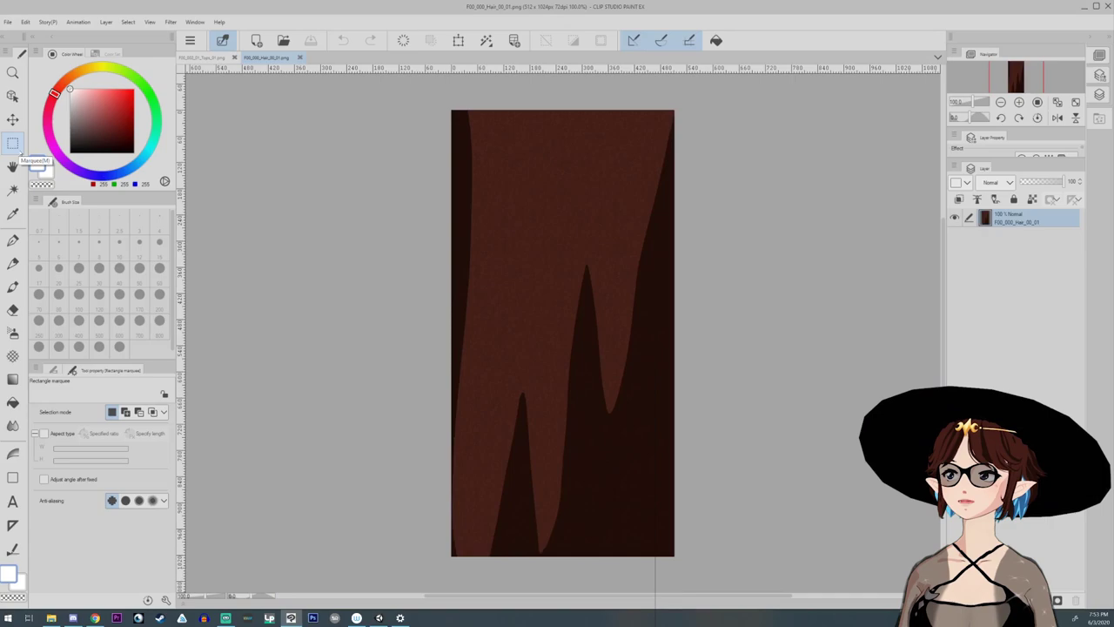
# - Fade out the bottom edge of the hair texture with the Soft eraser at size 200 and save the file
pyautogui.click(12, 310)
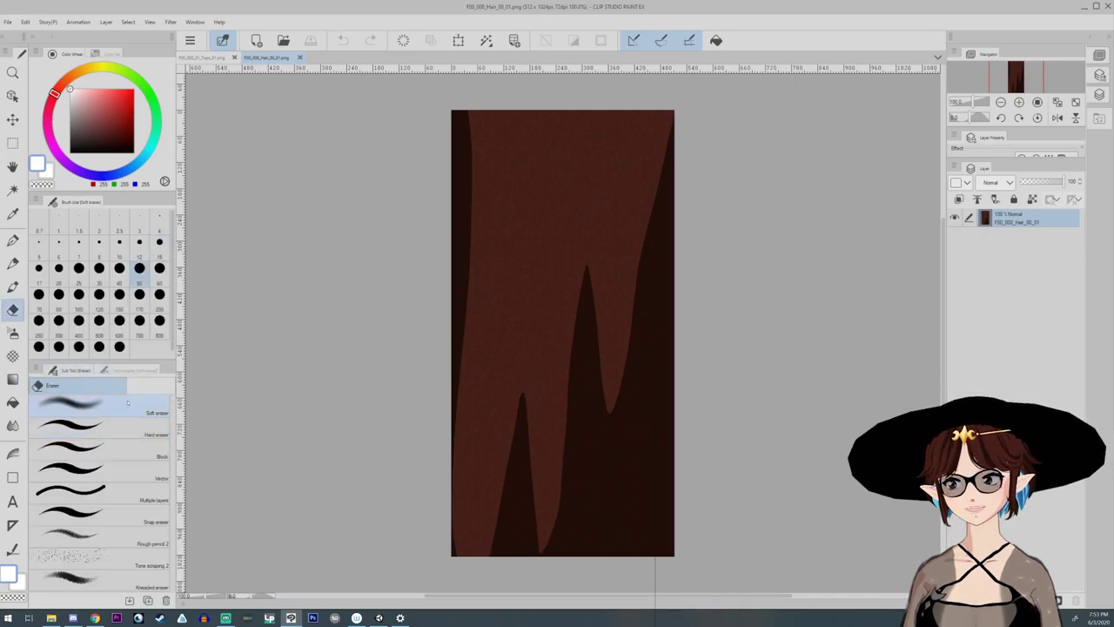
pyautogui.press(']')
pyautogui.moveTo(457, 548)
pyautogui.mouseDown()
pyautogui.moveTo(664, 546)
pyautogui.moveTo(597, 510)
pyautogui.moveTo(489, 572)
pyautogui.mouseUp()
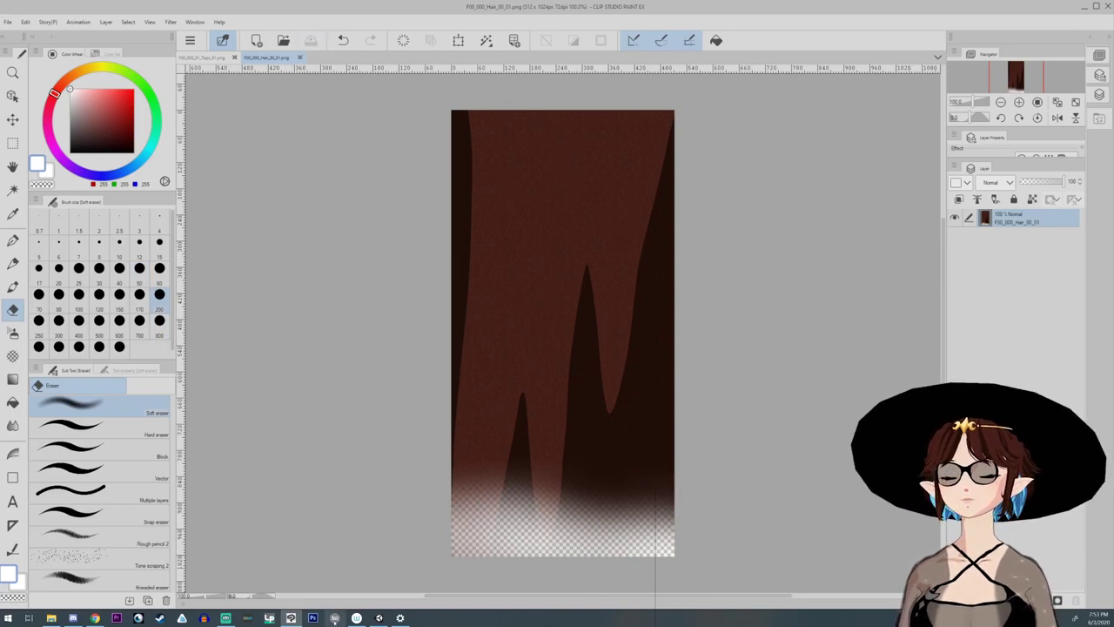
# - Switch back to Unity and set the rendering type of the F00_000_Hair_00_HAIR_01 material to TransparentWithZWrite
pyautogui.click(377, 618)
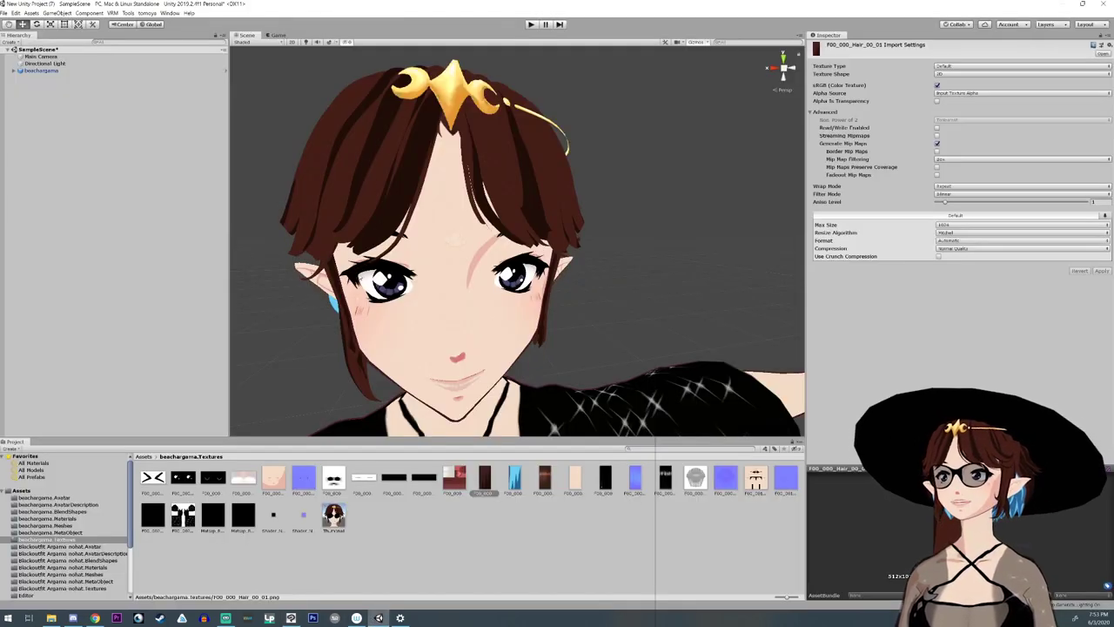
pyautogui.click(52, 518)
pyautogui.click(423, 477)
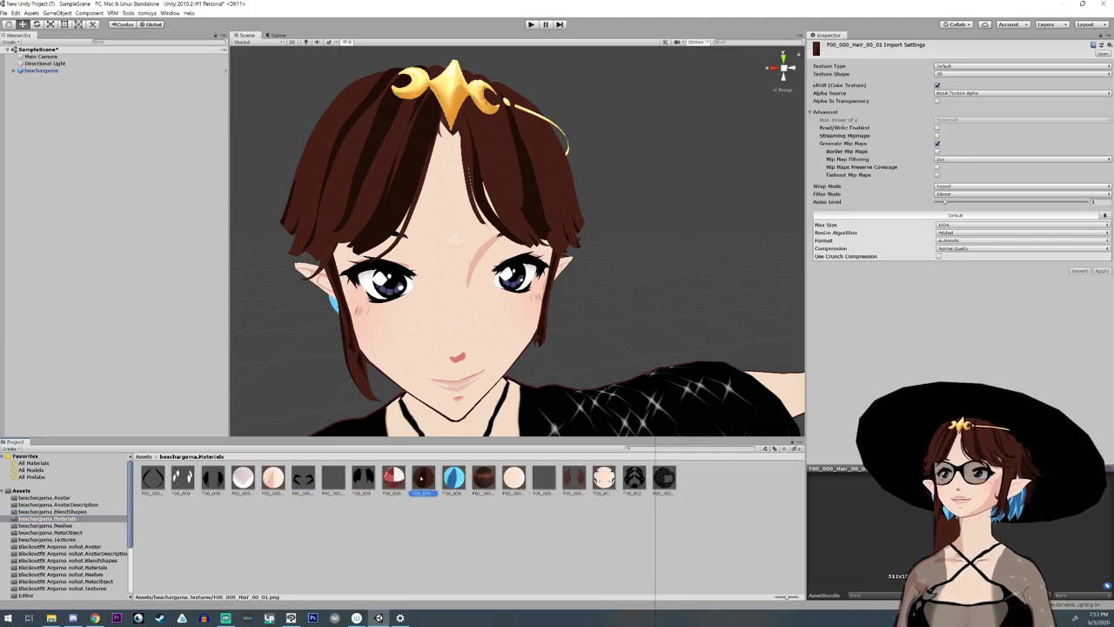
pyautogui.click(983, 81)
pyautogui.click(974, 117)
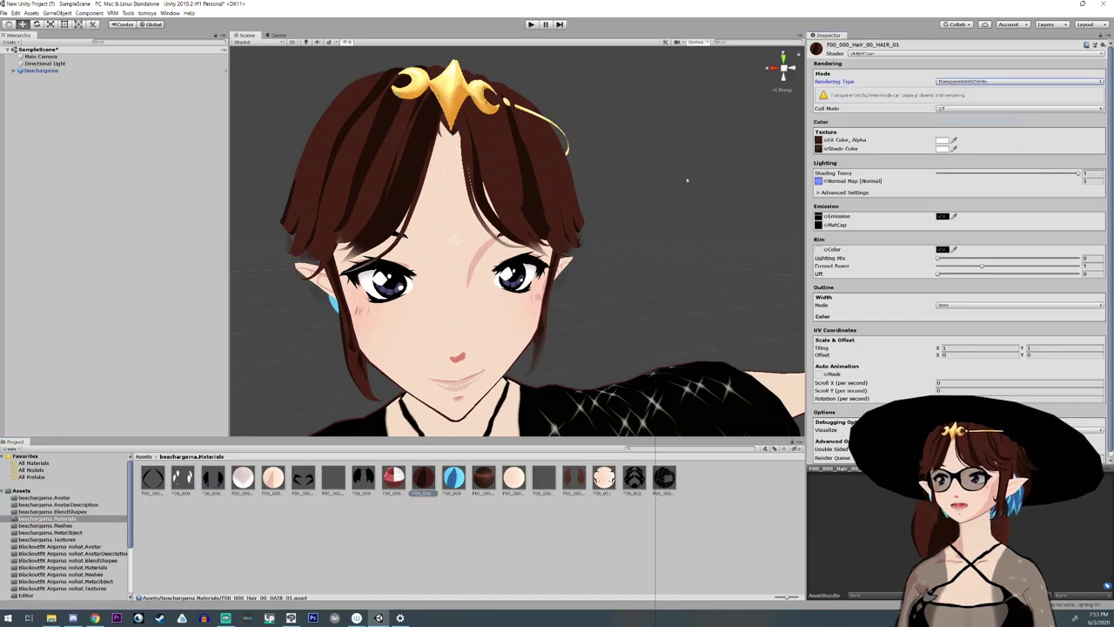
# - Examine the avatar's faded hair tips up close from the front and side, and view the whole outfit from a distance
pyautogui.scroll(5, 405, 274)
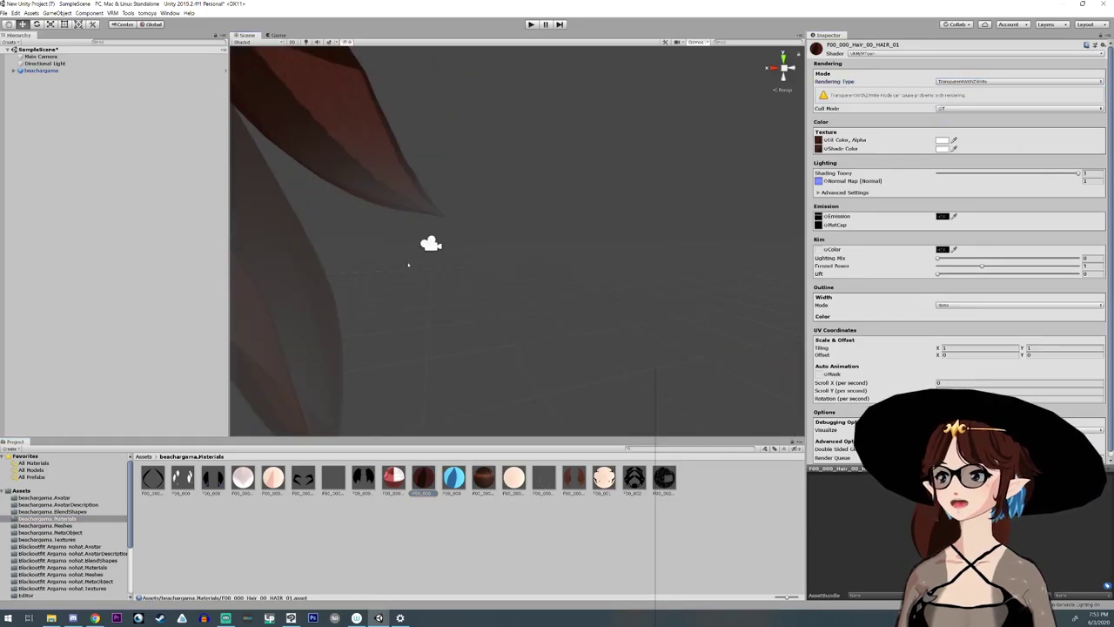
pyautogui.scroll(-5, 371, 194)
pyautogui.keyDown('alt'); pyautogui.moveTo(405, 272); pyautogui.dragTo(389, 161); pyautogui.keyUp('alt')
pyautogui.scroll(-5, 408, 177)
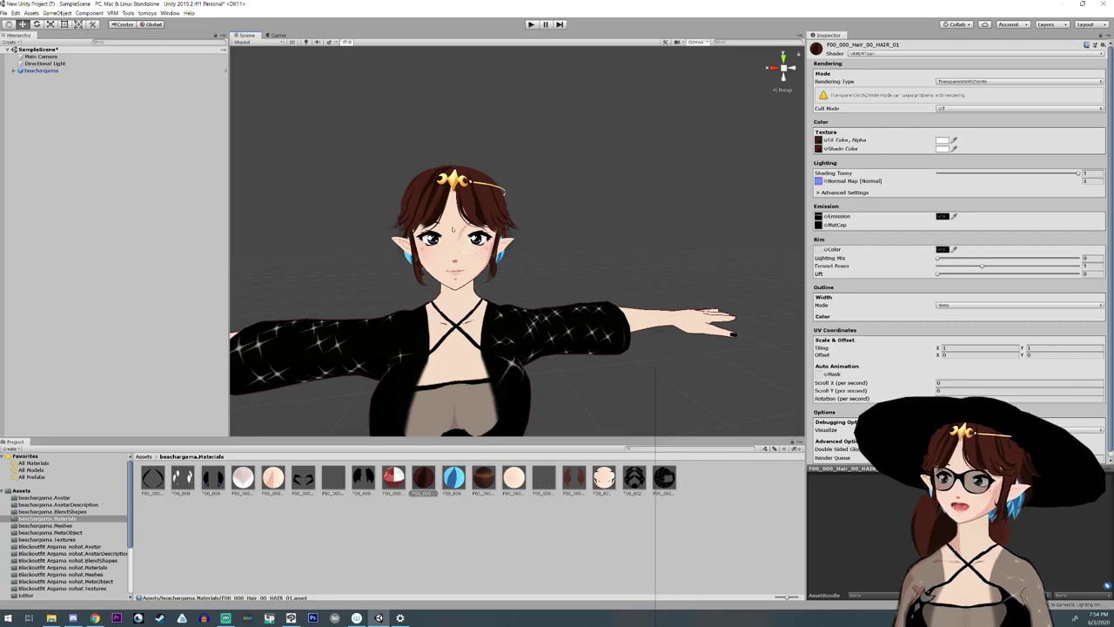
pyautogui.scroll(6, 452, 229)
pyautogui.keyDown('alt'); pyautogui.moveTo(453, 229); pyautogui.dragTo(562, 278); pyautogui.keyUp('alt')
pyautogui.moveTo(563, 278); pyautogui.dragTo(543, 287, button='middle')
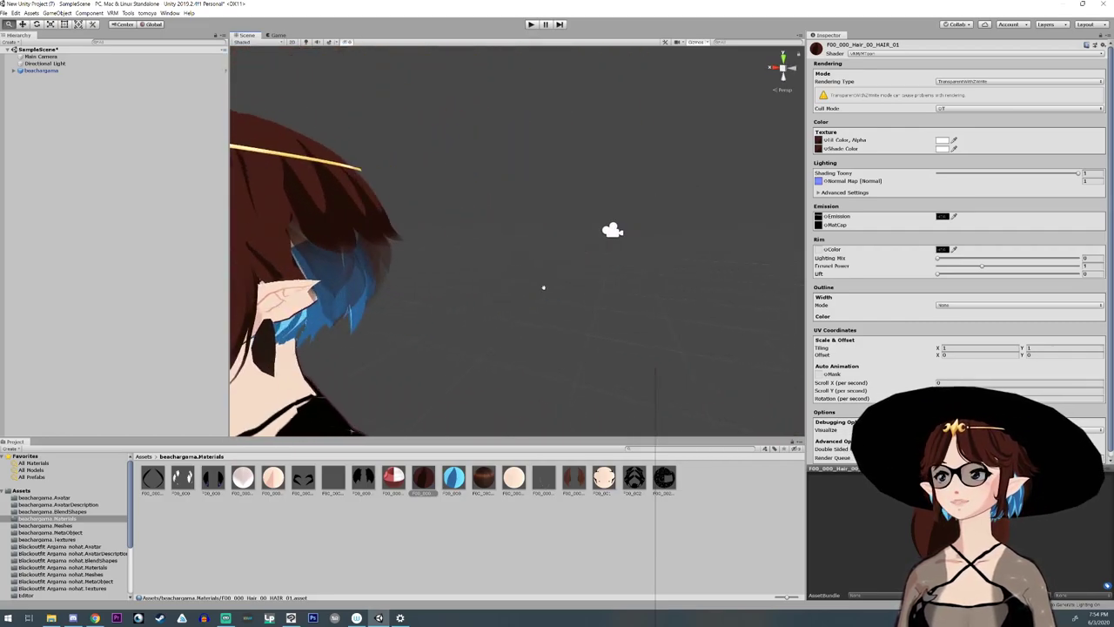
pyautogui.keyDown('alt'); pyautogui.moveTo(543, 287); pyautogui.dragTo(336, 297); pyautogui.keyUp('alt')
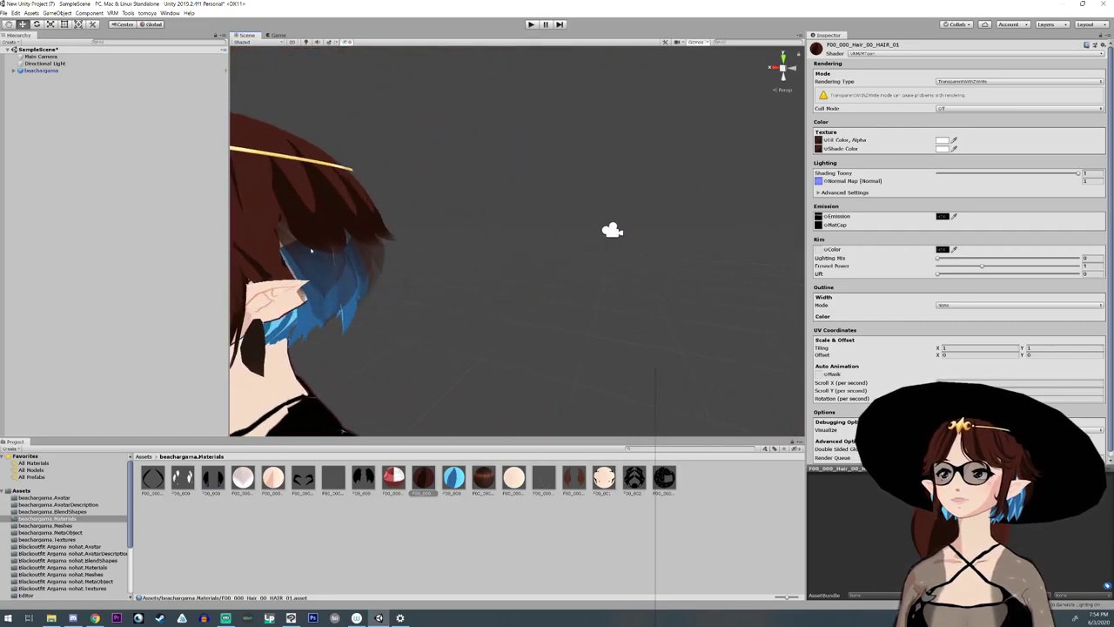
pyautogui.keyDown('alt'); pyautogui.moveTo(310, 251); pyautogui.dragTo(415, 251); pyautogui.keyUp('alt')
pyautogui.scroll(-5, 415, 250)
pyautogui.keyDown('alt'); pyautogui.moveTo(499, 280); pyautogui.dragTo(503, 280); pyautogui.keyUp('alt')
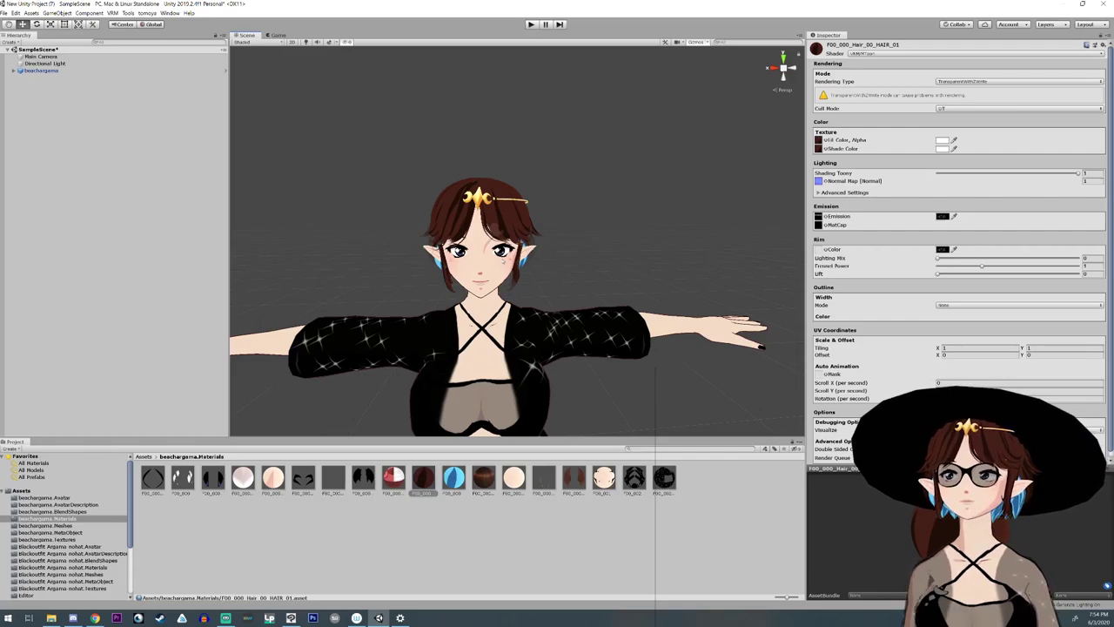
pyautogui.moveTo(502, 261)
pyautogui.keyDown('alt'); pyautogui.mouseDown()
pyautogui.moveTo(496, 245)
pyautogui.moveTo(503, 270)
pyautogui.mouseUp(); pyautogui.keyUp('alt')
pyautogui.scroll(5, 502, 271)
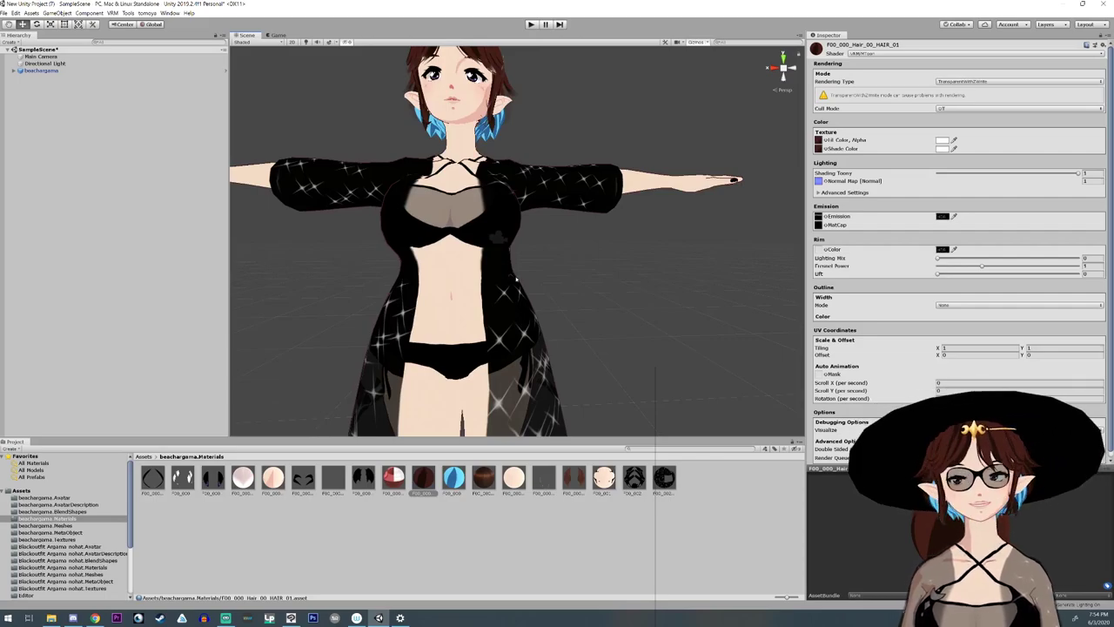
pyautogui.scroll(-6, 516, 278)
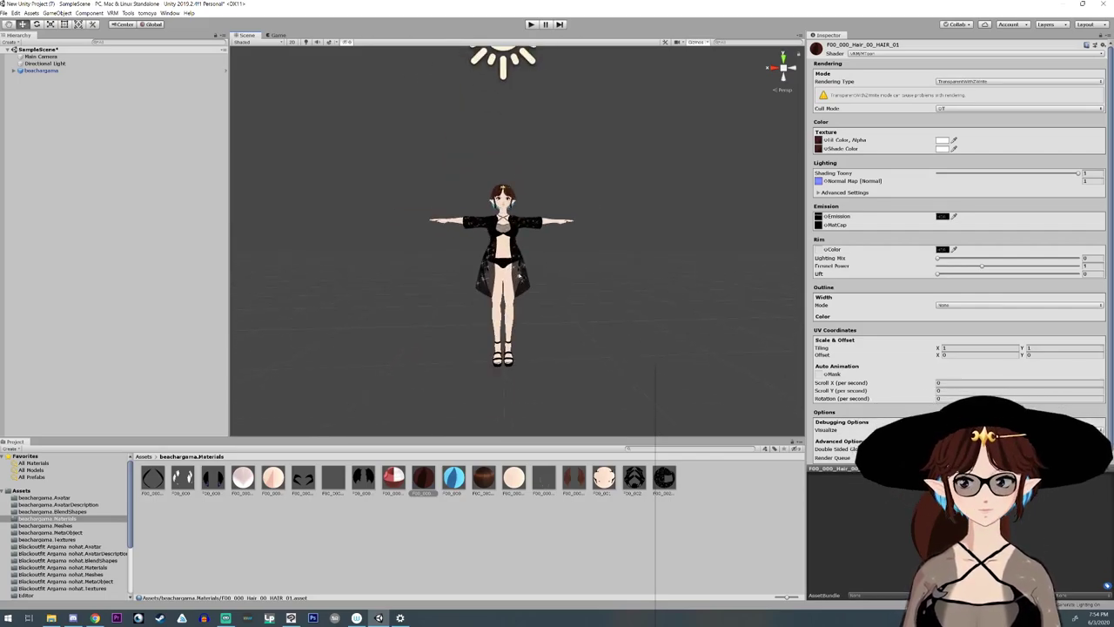
pyautogui.scroll(3, 519, 276)
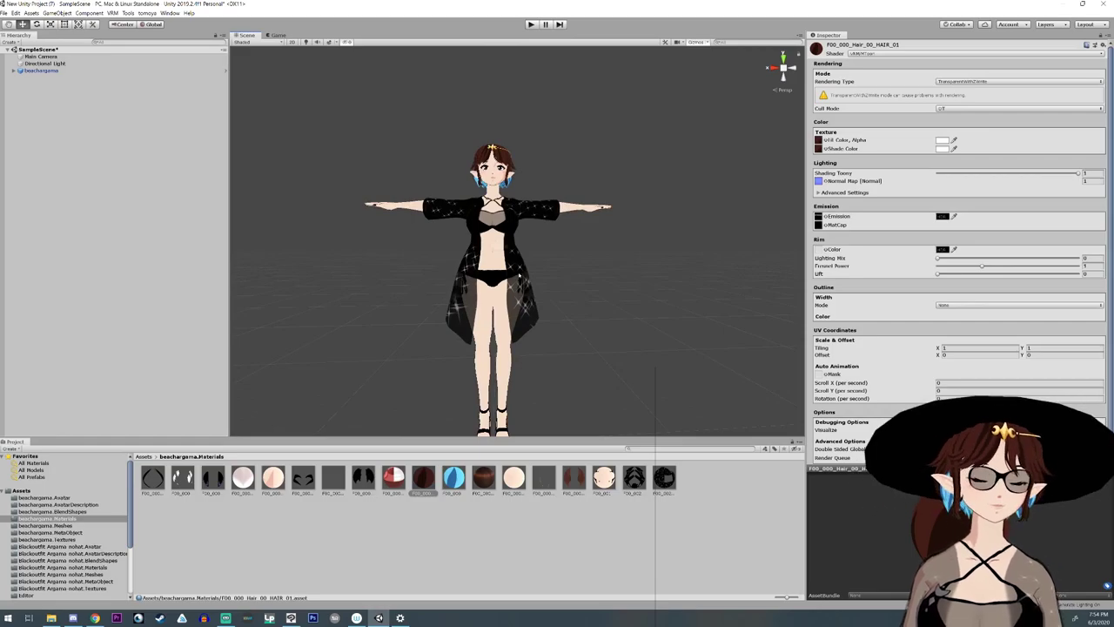